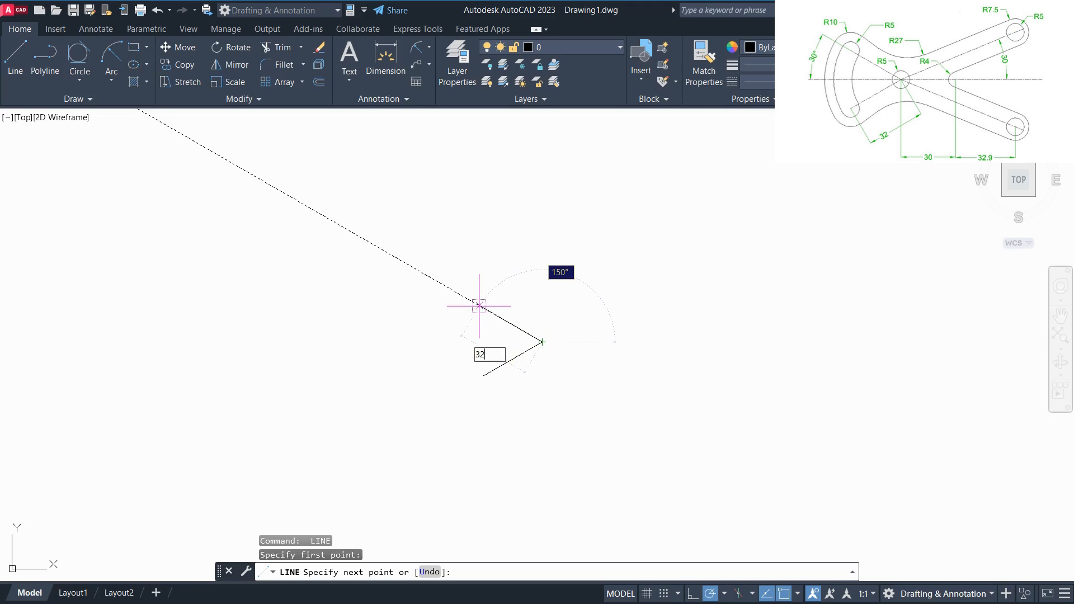
# Complete the upper slanted line from the vertex with a length of 32 at 150°.
pyautogui.press('Return')
pyautogui.press('Return')
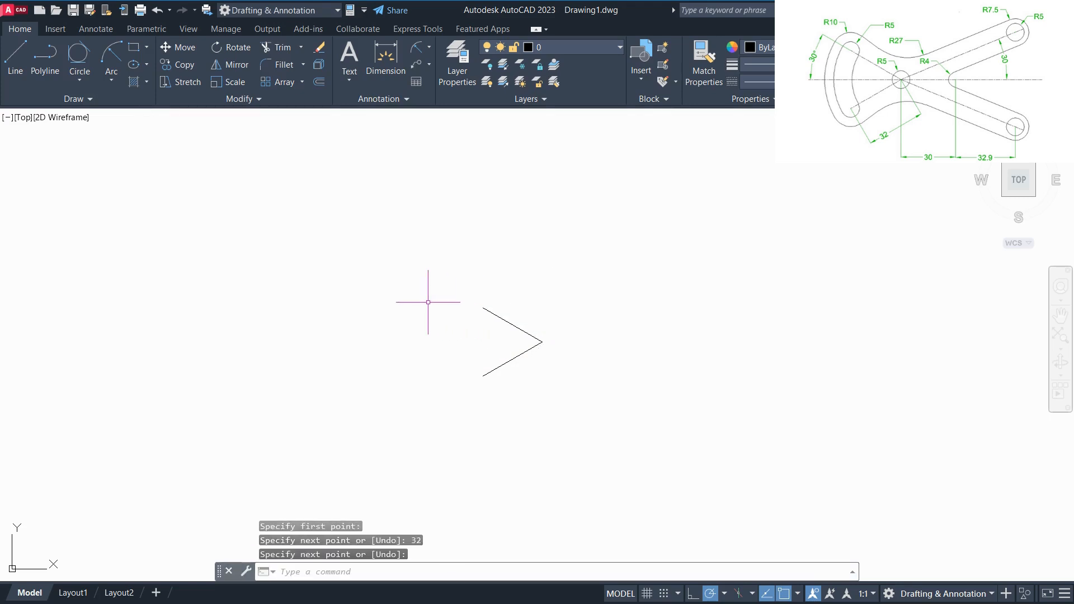
# Draw two concentric circles with radii 5 and 10 centred on the upper slanted line's outer end.
pyautogui.write('C')
pyautogui.press('Return')
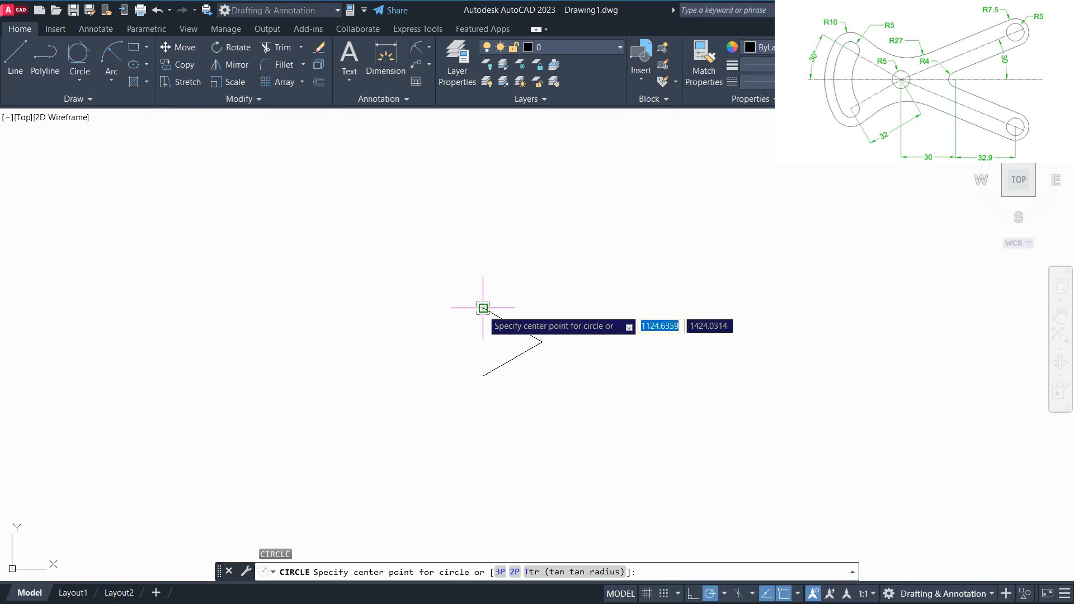
pyautogui.click(483, 308)
pyautogui.write('5')
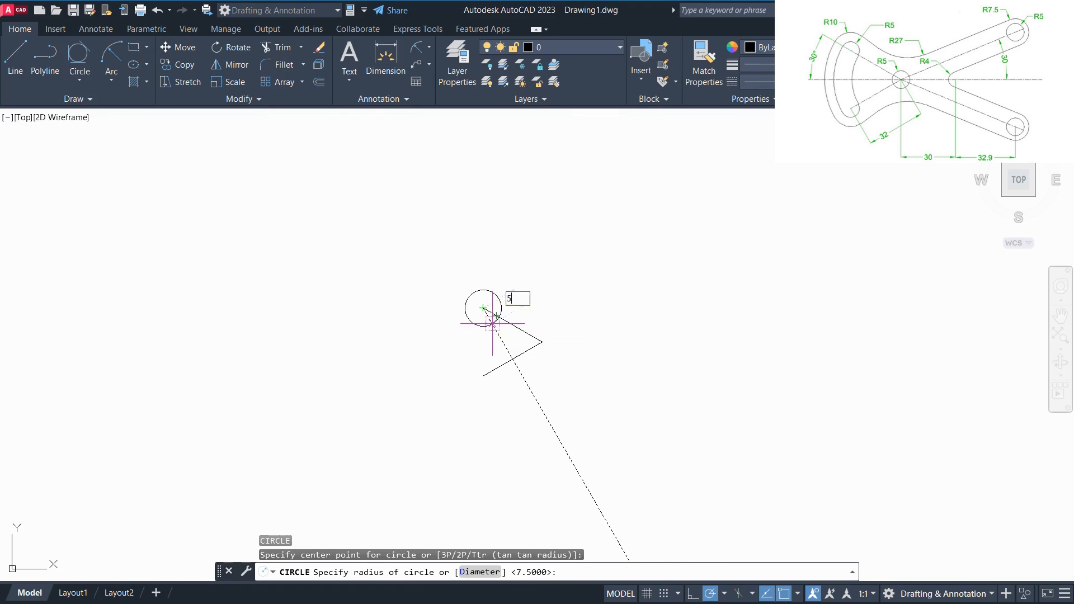
pyautogui.press('Return')
pyautogui.press('Return')
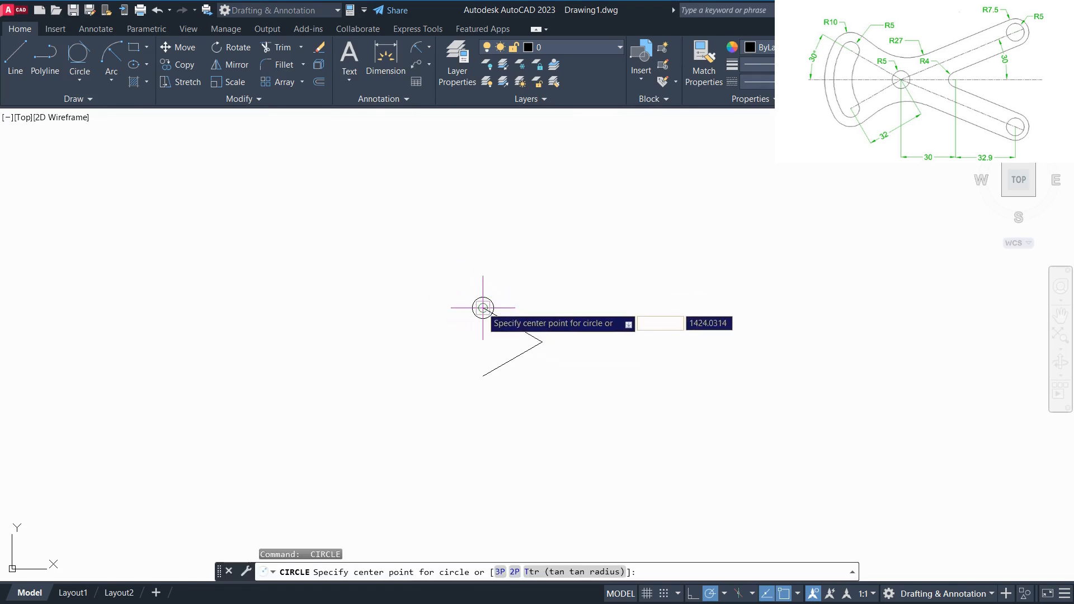
pyautogui.click(482, 307)
pyautogui.write('10')
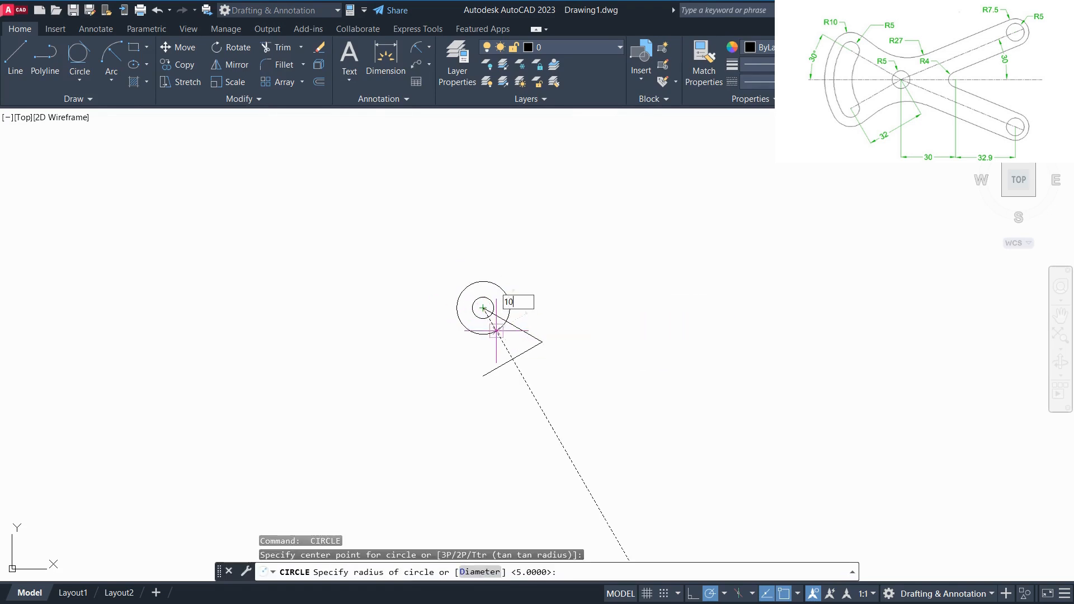
pyautogui.press('Return')
# Copy both concentric circles from their centre to the lower slanted line's outer end and to the vertex where the lines meet.
pyautogui.click(510, 294)
pyautogui.click(479, 306)
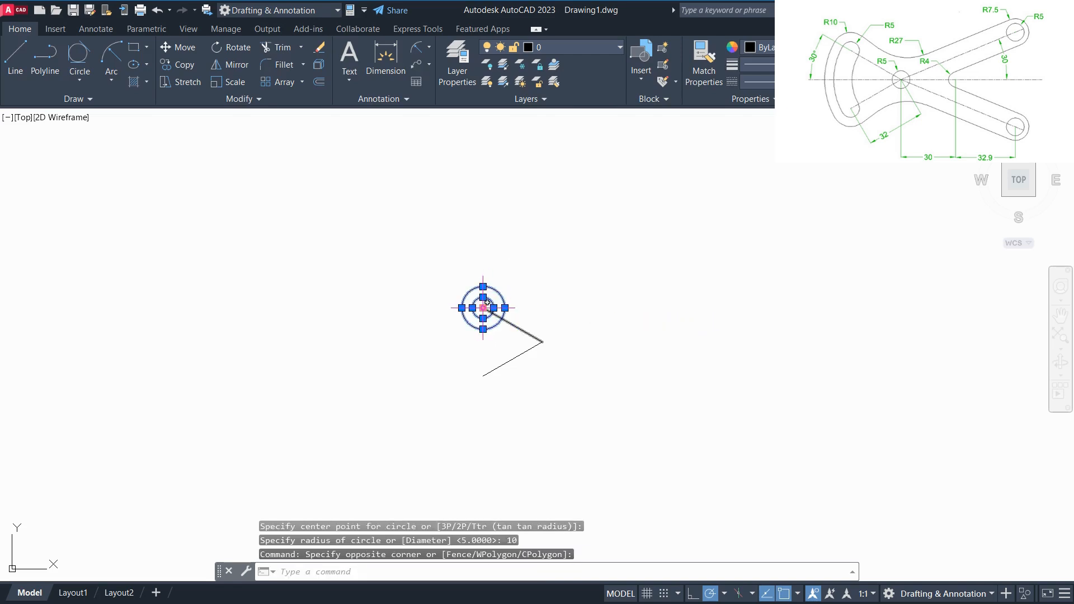
pyautogui.write('co')
pyautogui.press('Return')
pyautogui.click(482, 308)
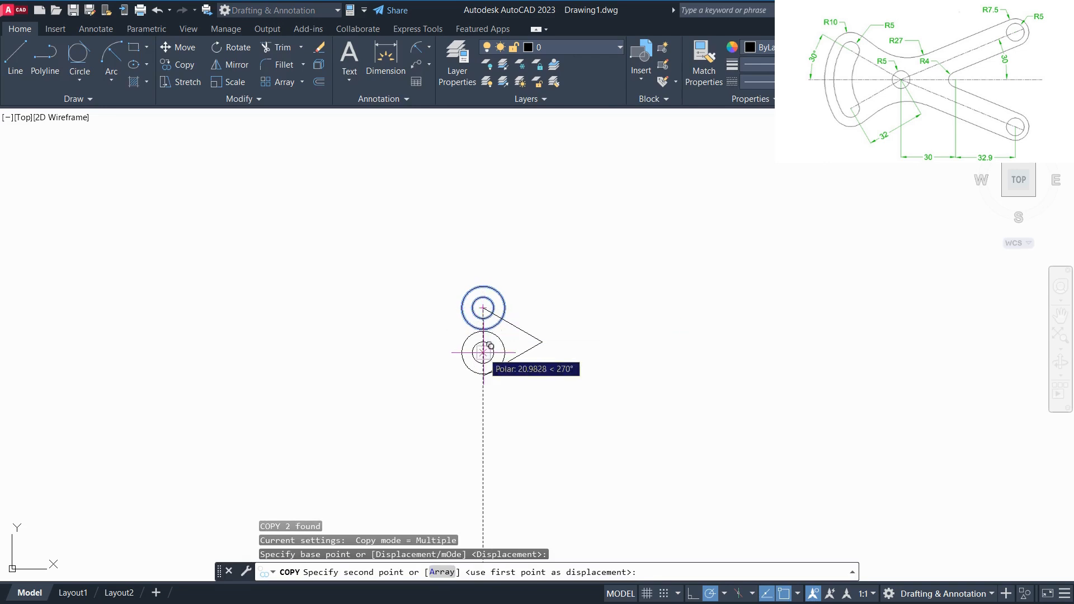
pyautogui.write('32')
pyautogui.press('Return')
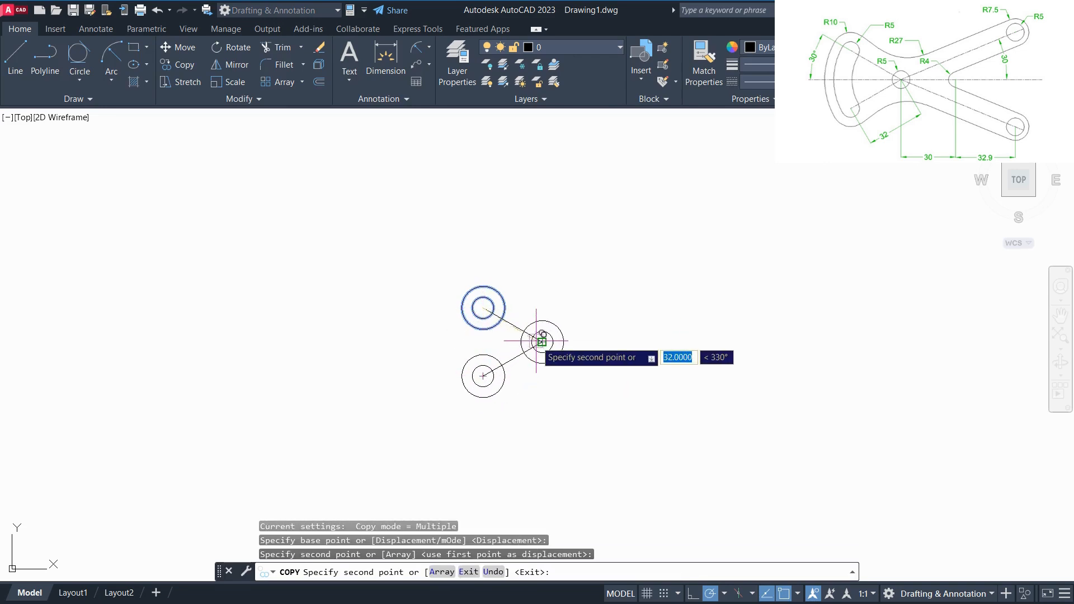
pyautogui.click(541, 342)
pyautogui.press('Escape')
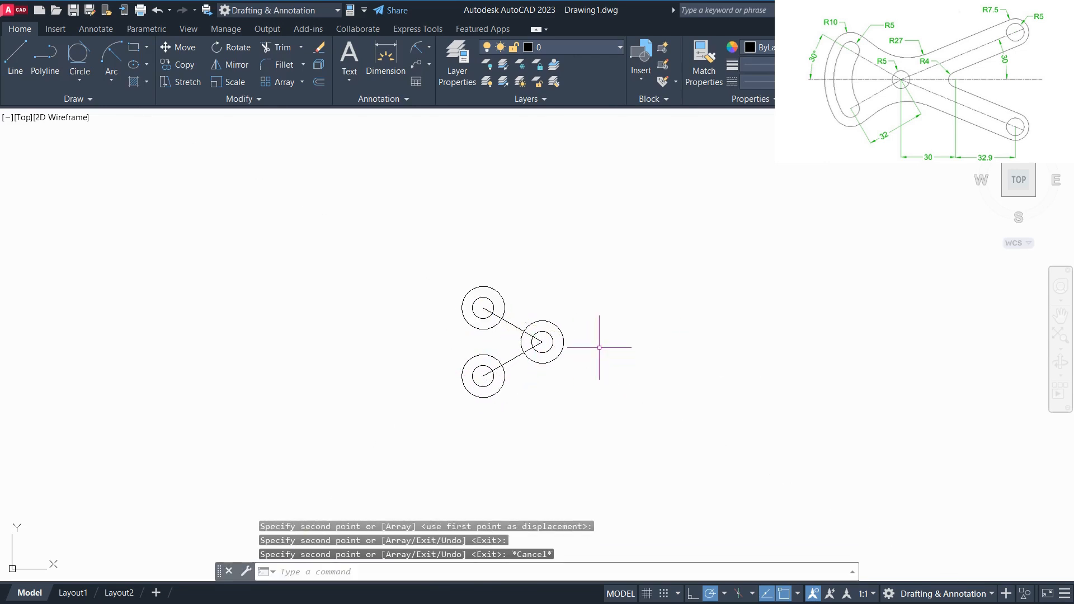
# Delete the outer radius 10 circle at the vertex, keeping the radius 5 circle.
pyautogui.write('tr')
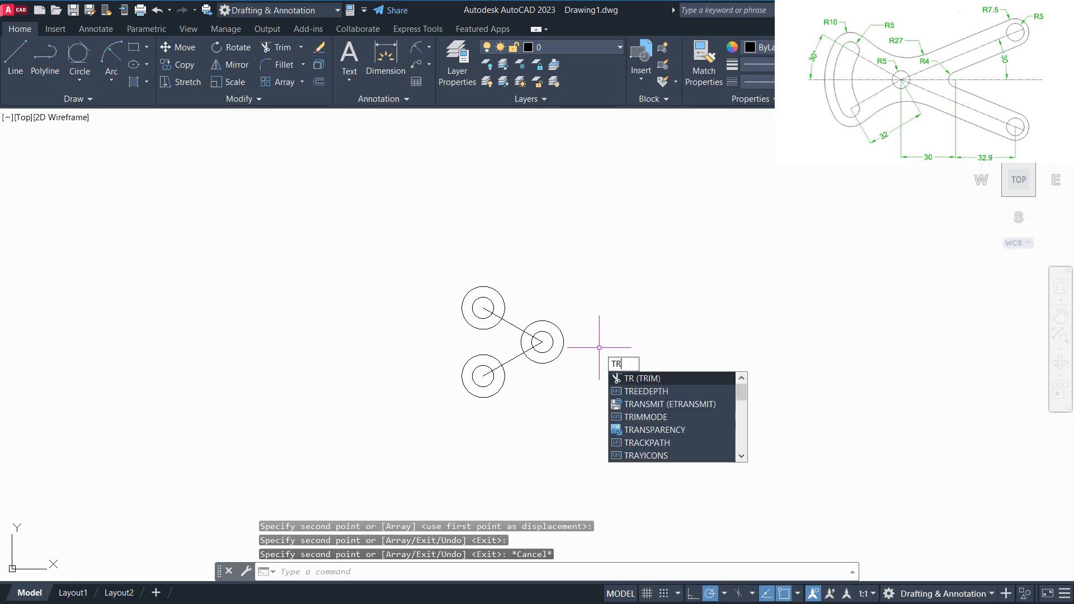
pyautogui.press('Escape')
pyautogui.press('Escape')
pyautogui.click(562, 337)
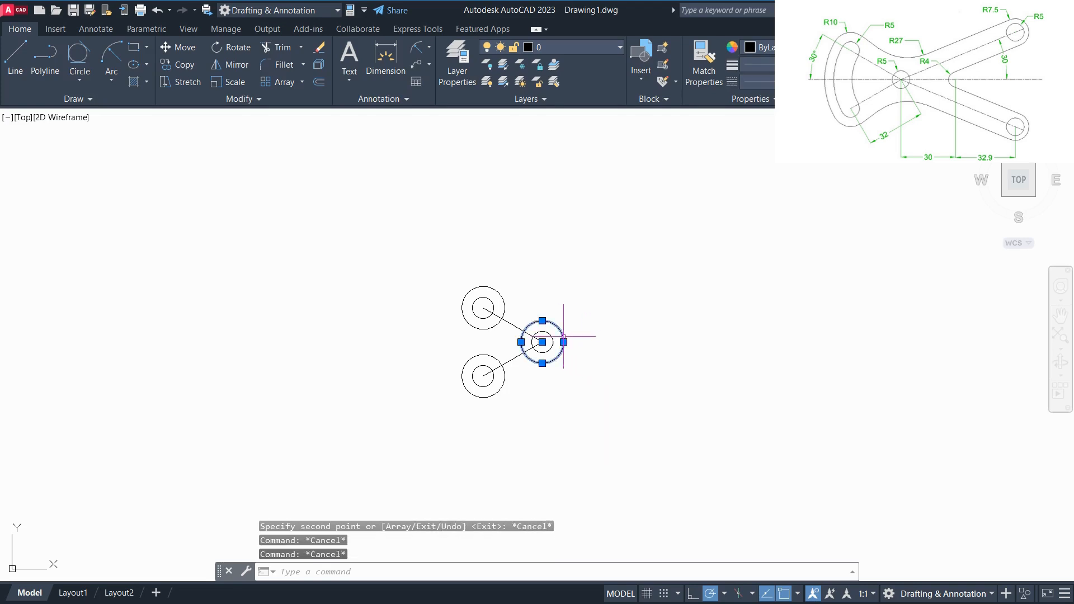
pyautogui.press('Delete')
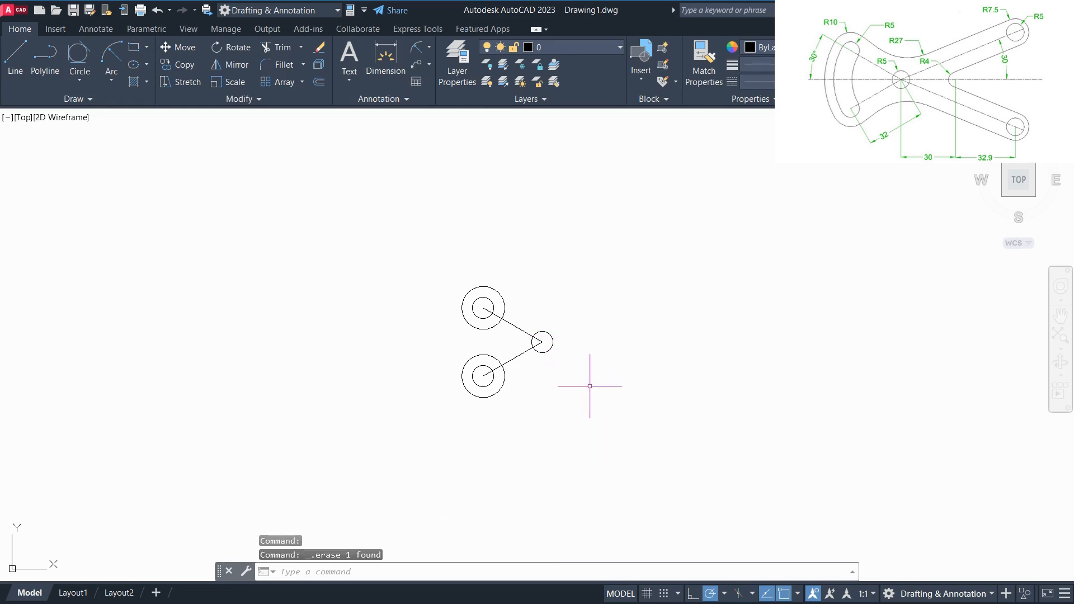
# Draw a horizontal line 30 long from the vertex away from the two slanted lines.
pyautogui.write('l')
pyautogui.press('Return')
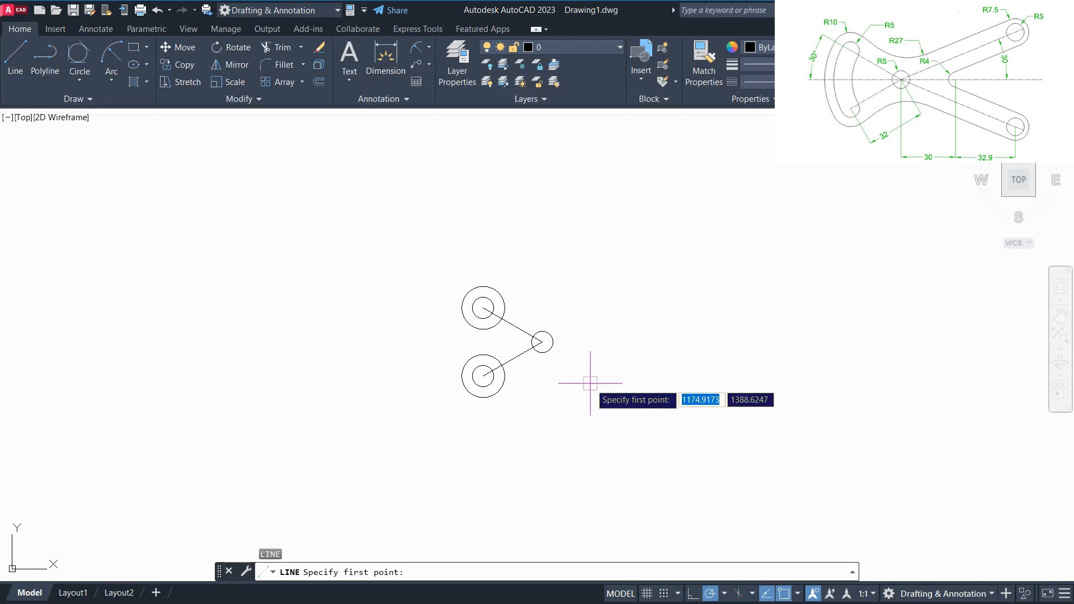
pyautogui.click(542, 342)
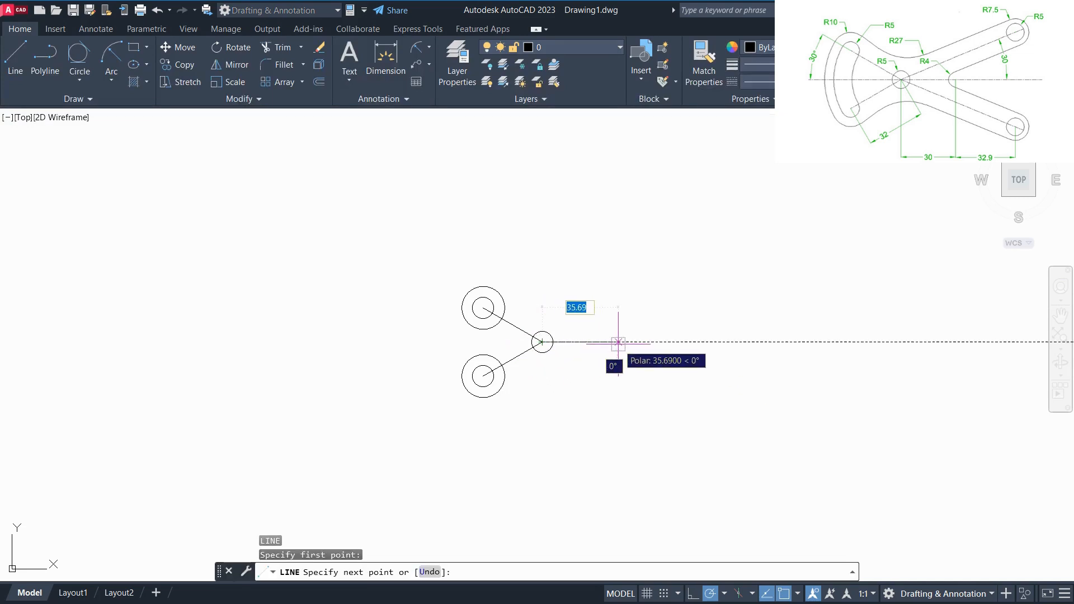
pyautogui.press('Return')
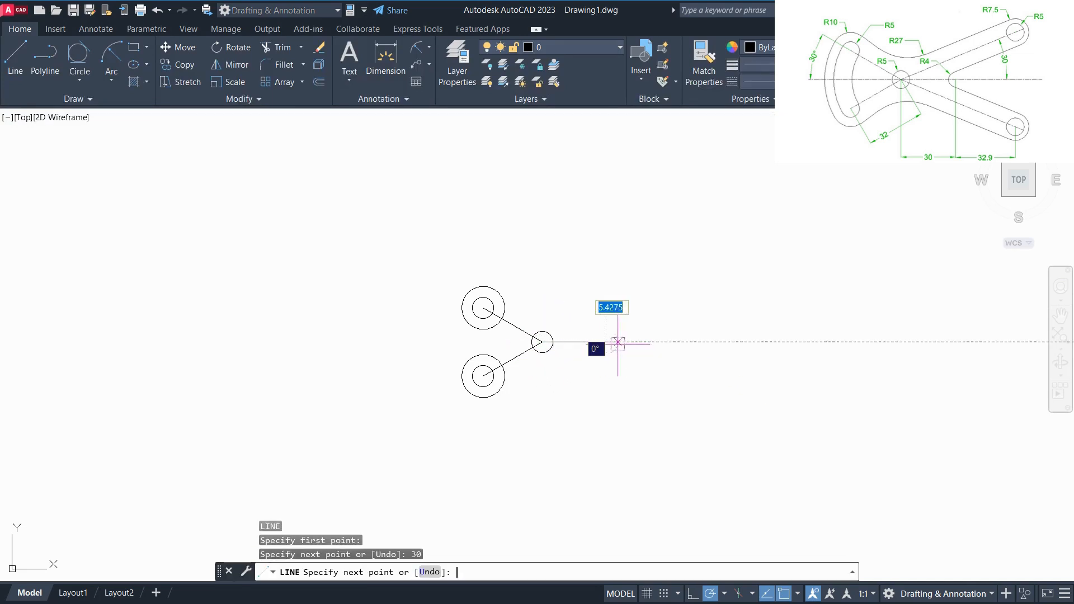
# Draw a circle of radius 4 centred on the free end of the 30-long horizontal line.
pyautogui.write('c')
pyautogui.press('Return')
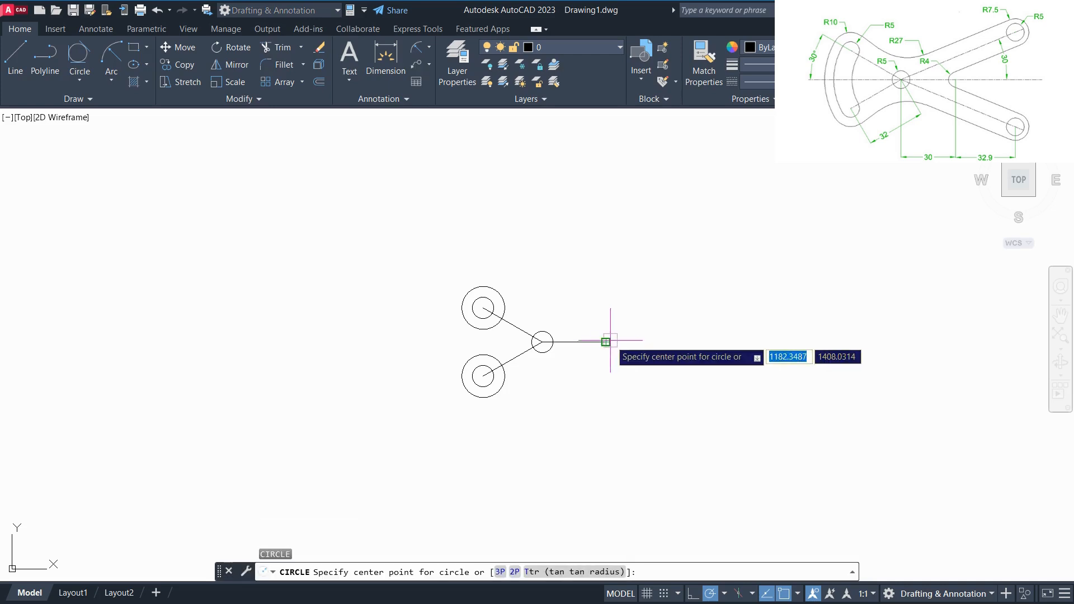
pyautogui.click(606, 342)
pyautogui.write('4')
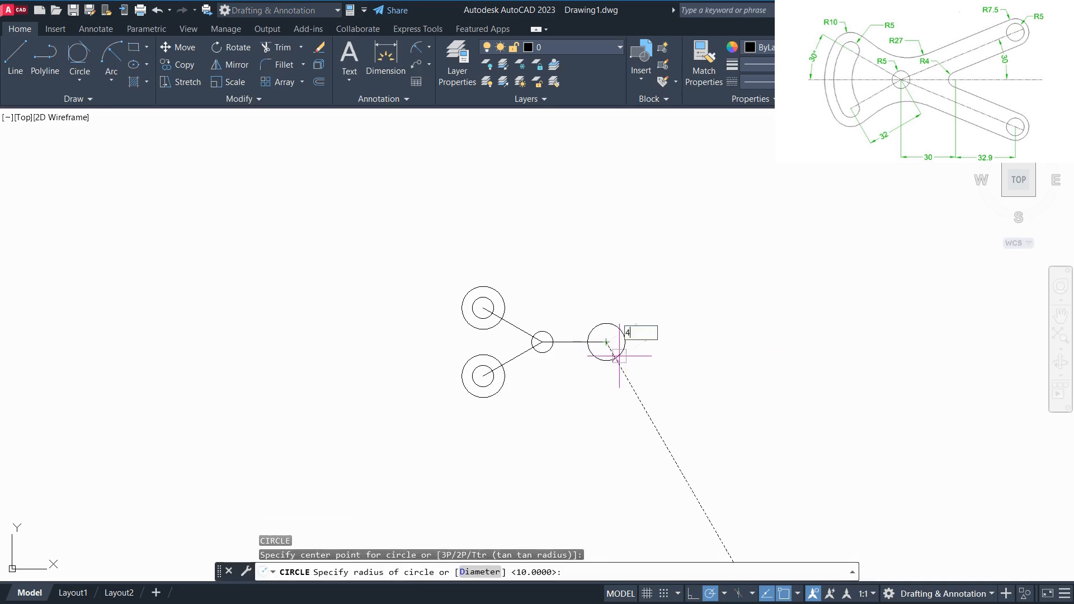
pyautogui.press('Return')
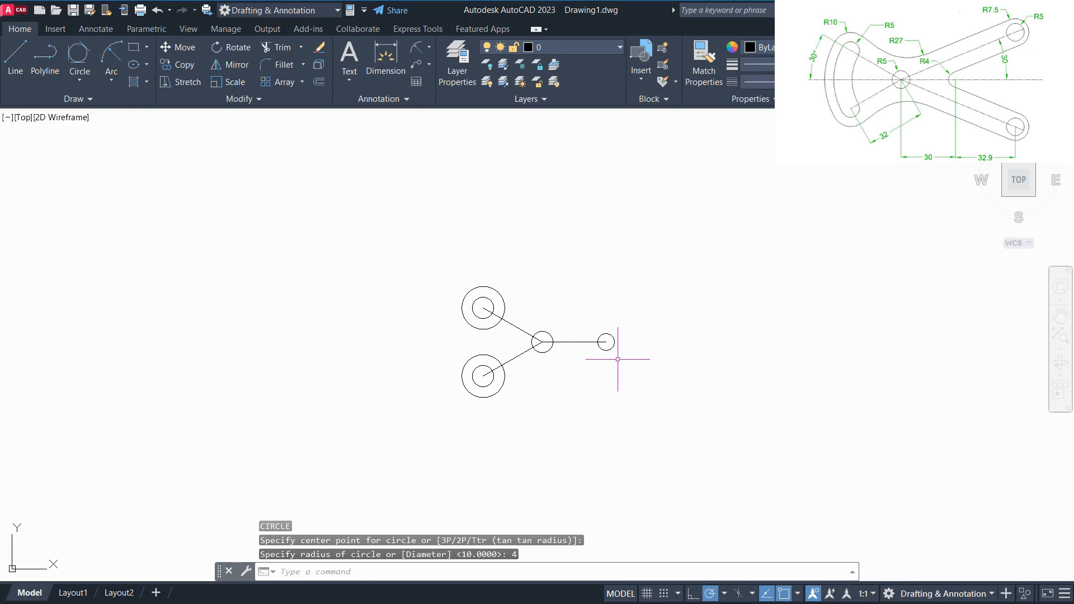
# Continue horizontally with a line 32.9 long starting at the centre of the radius 4 circle.
pyautogui.write('l')
pyautogui.press('Return')
pyautogui.click(606, 341)
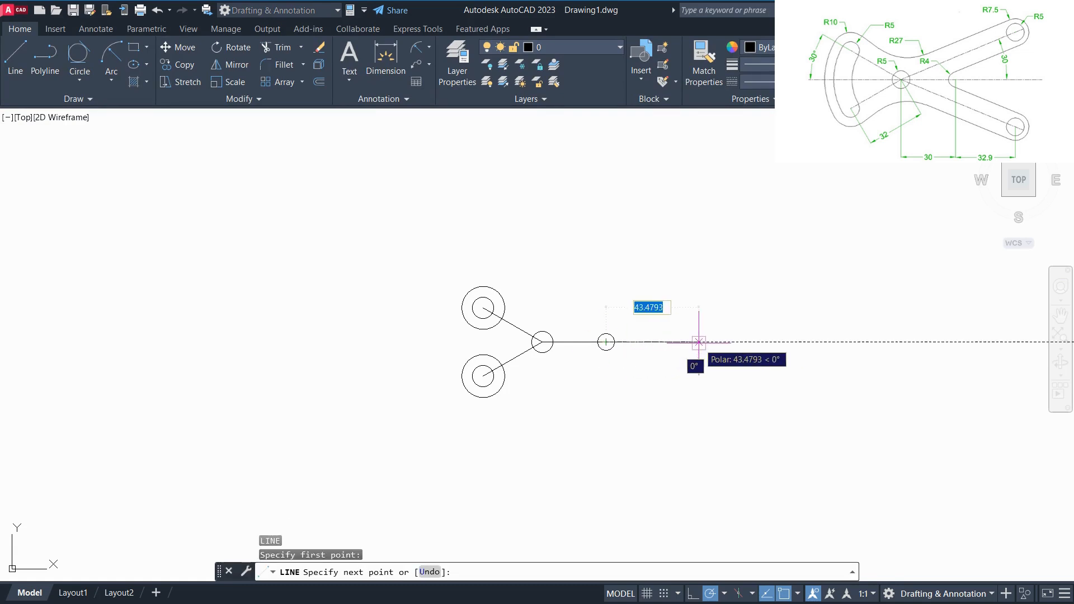
pyautogui.write('32')
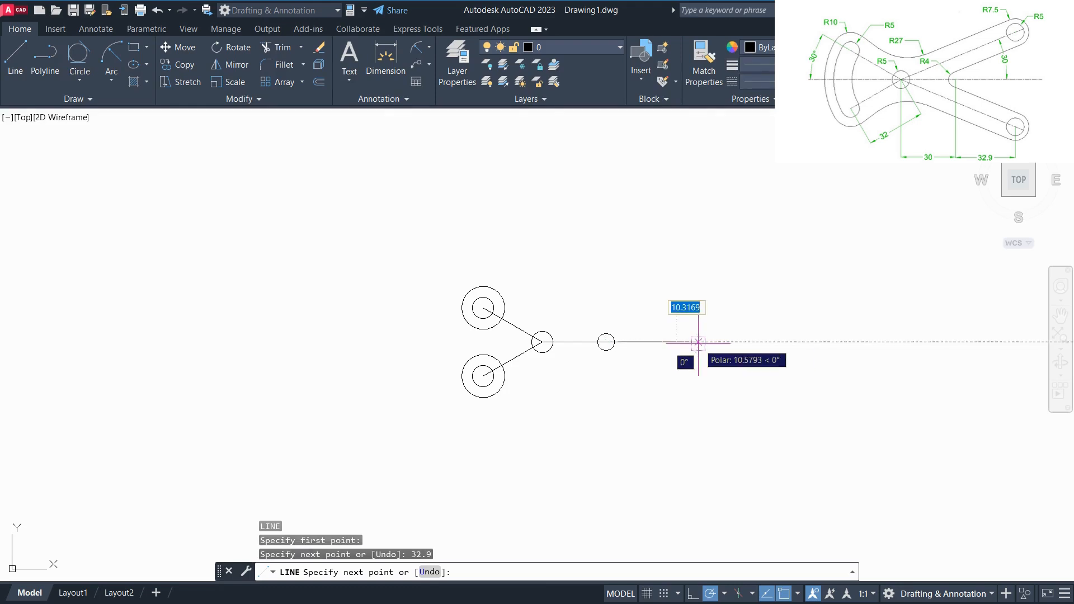
pyautogui.press('Return')
# Draw concentric circles with radii 5 and 7.5 centred on the far end of the 32.9-long line.
pyautogui.write('c')
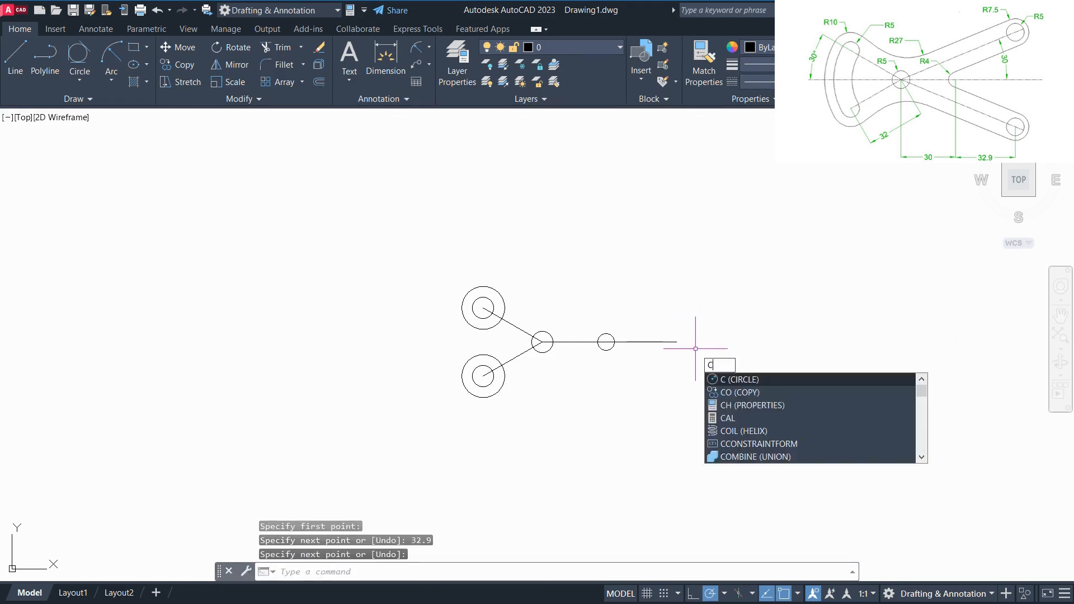
pyautogui.press('Return')
pyautogui.click(677, 341)
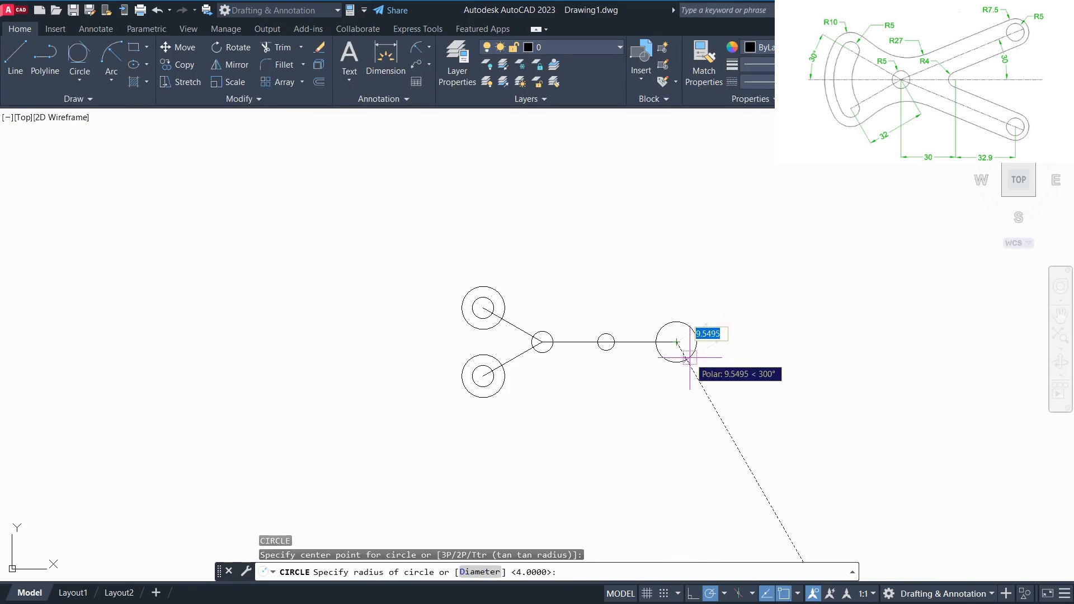
pyautogui.write('5')
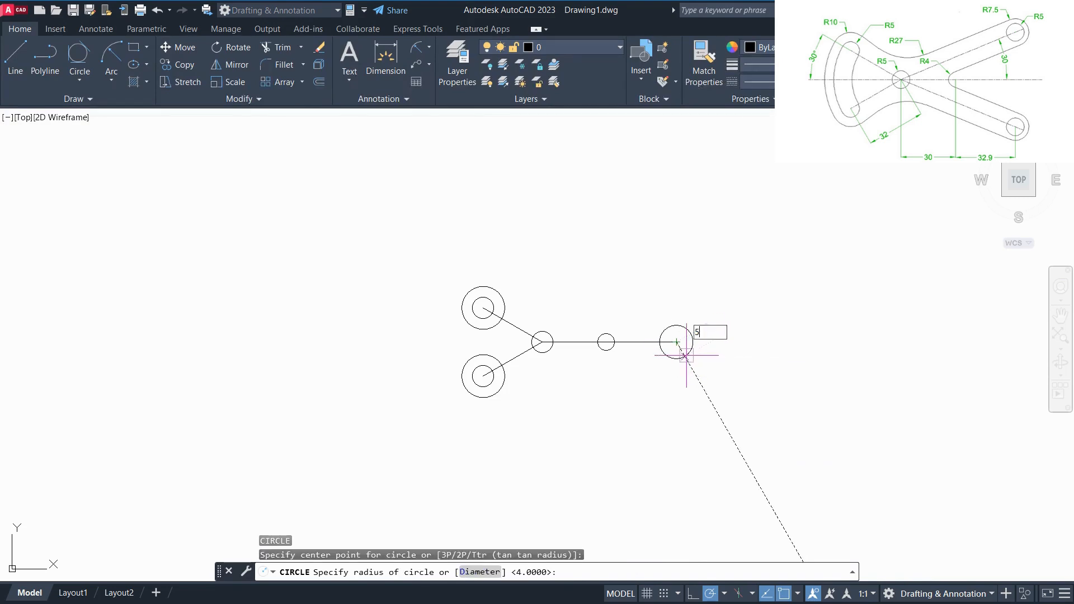
pyautogui.press('Return')
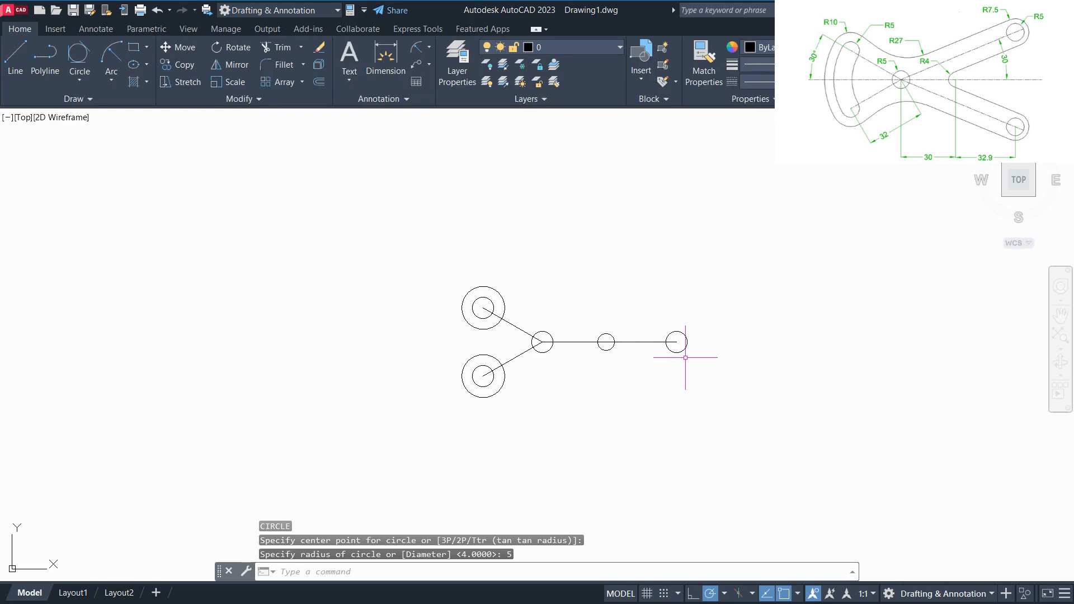
pyautogui.press('Return')
pyautogui.click(676, 342)
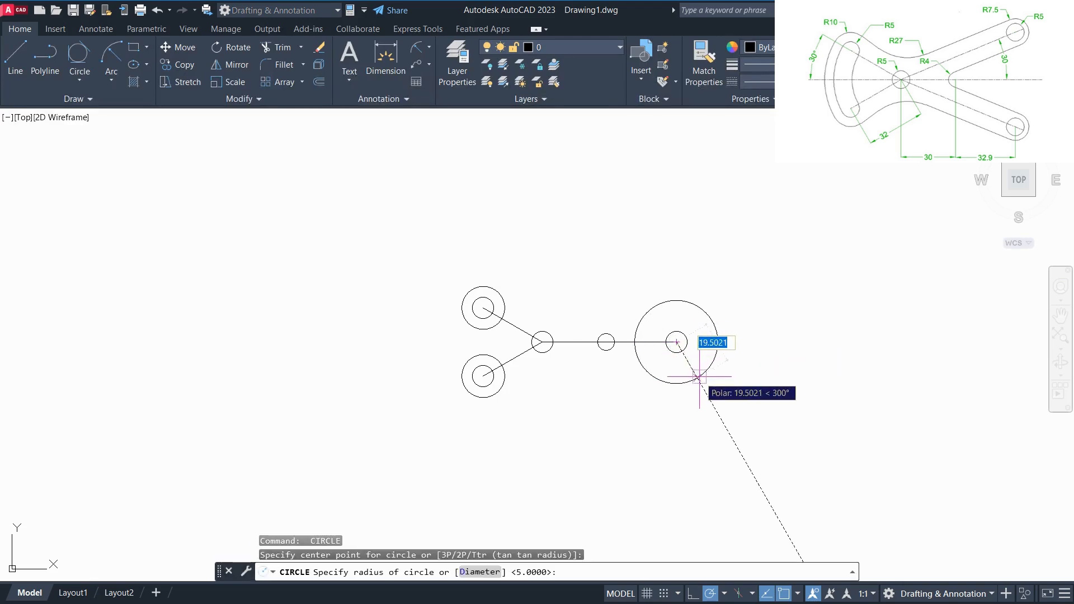
pyautogui.write('7.5')
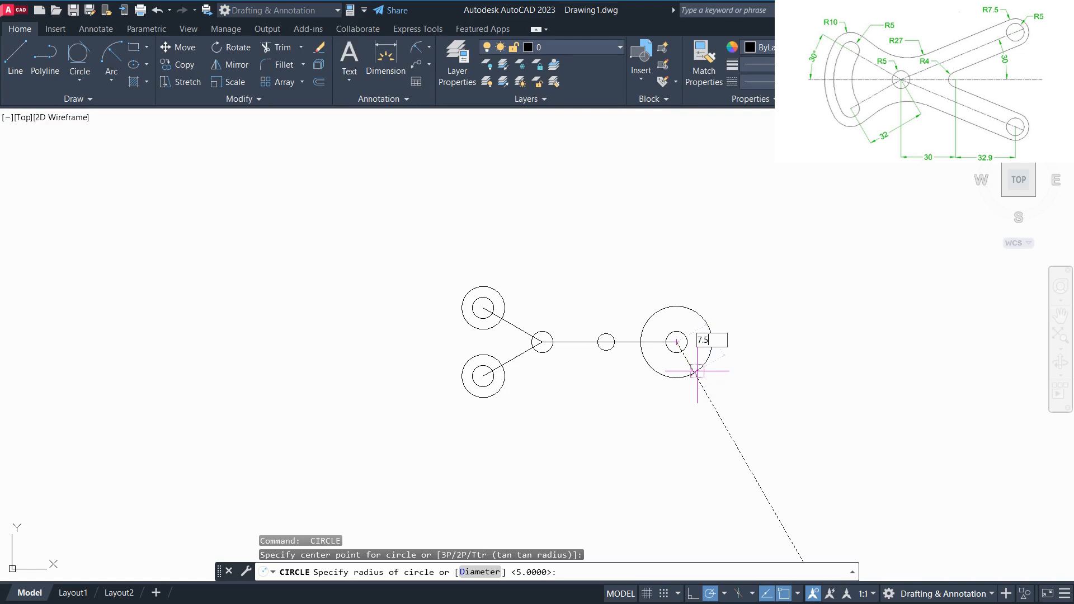
pyautogui.press('Return')
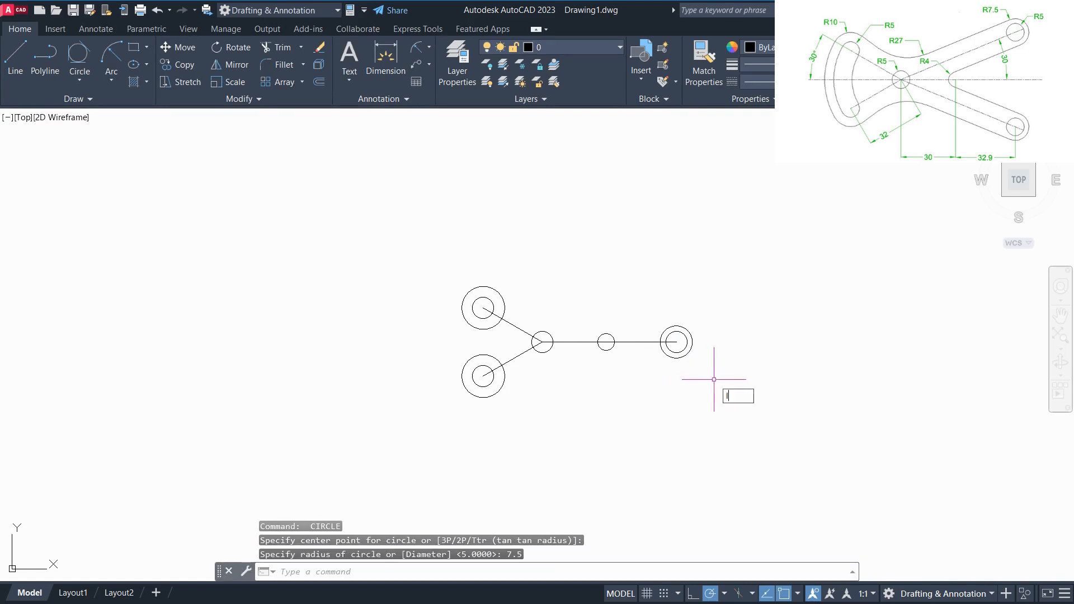
# Draw a vertical construction line upward from the centre of the radius 5 and 7.5 circles.
pyautogui.write('l')
pyautogui.press('Return')
pyautogui.click(676, 341)
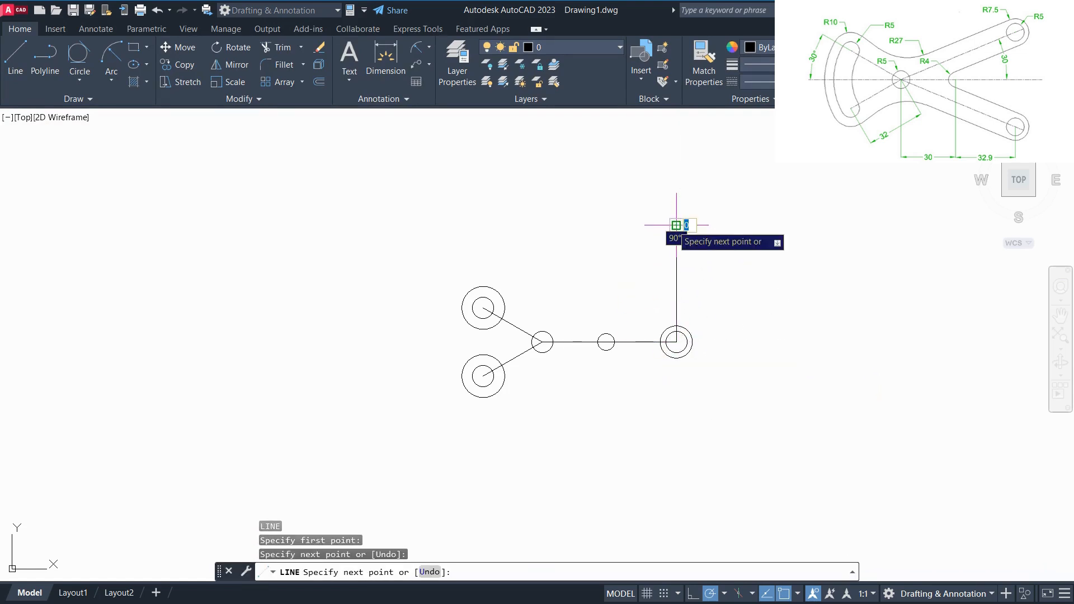
pyautogui.click(676, 225)
pyautogui.press('Return')
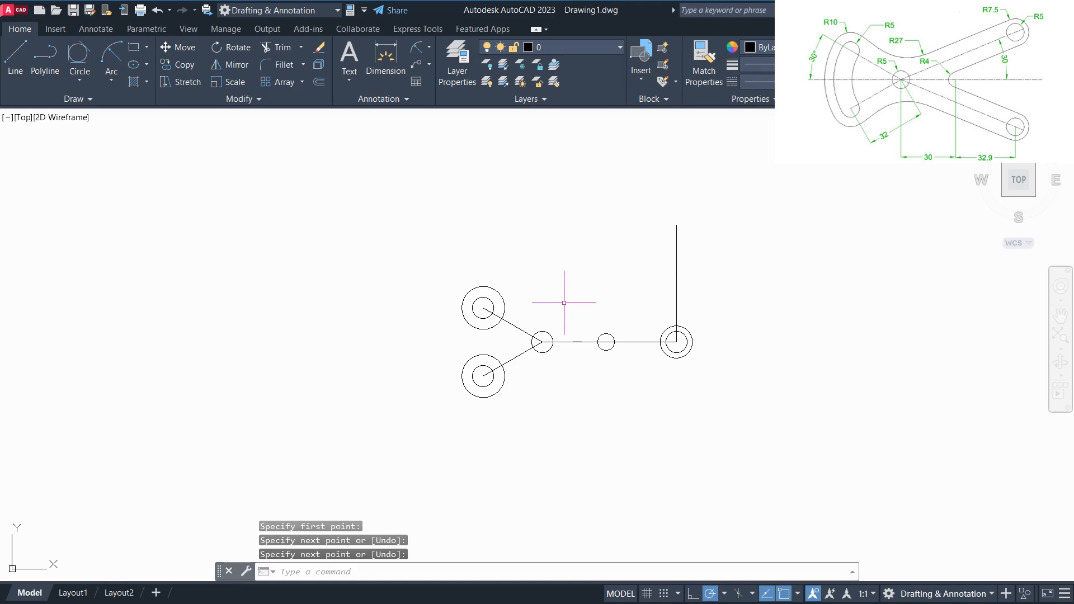
# Draw a slanted line at 30° above the horizontal from the vertex, extending past the vertical construction line.
pyautogui.write('l')
pyautogui.press('Return')
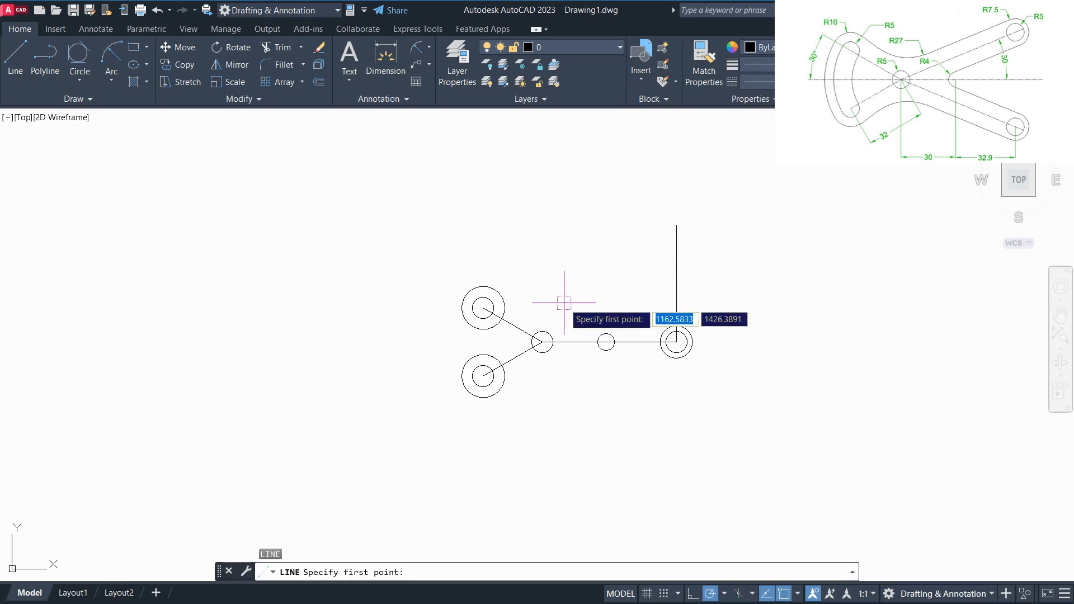
pyautogui.click(542, 342)
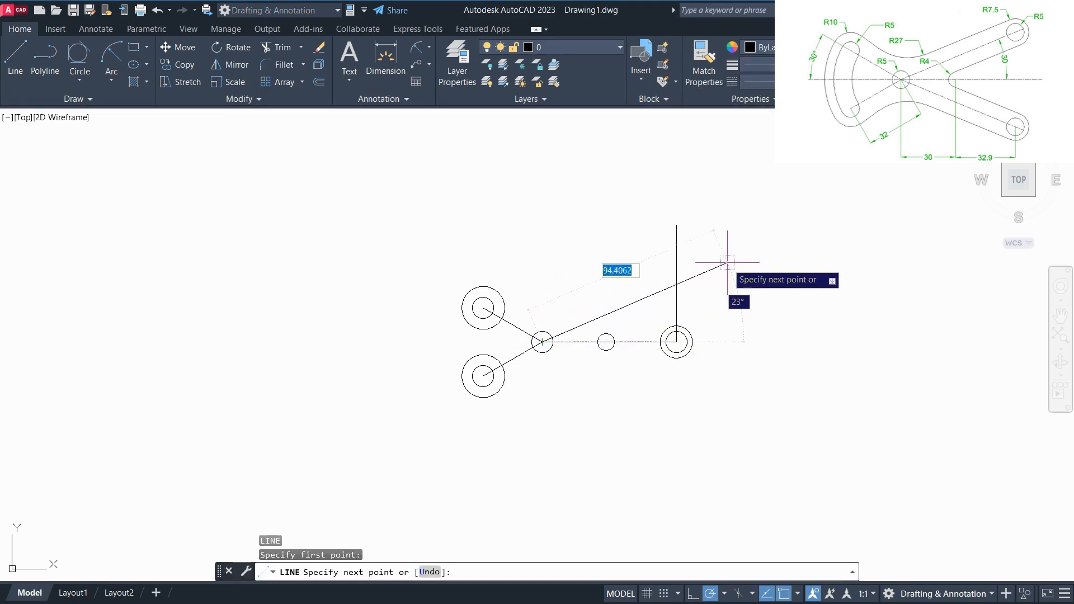
pyautogui.click(718, 239)
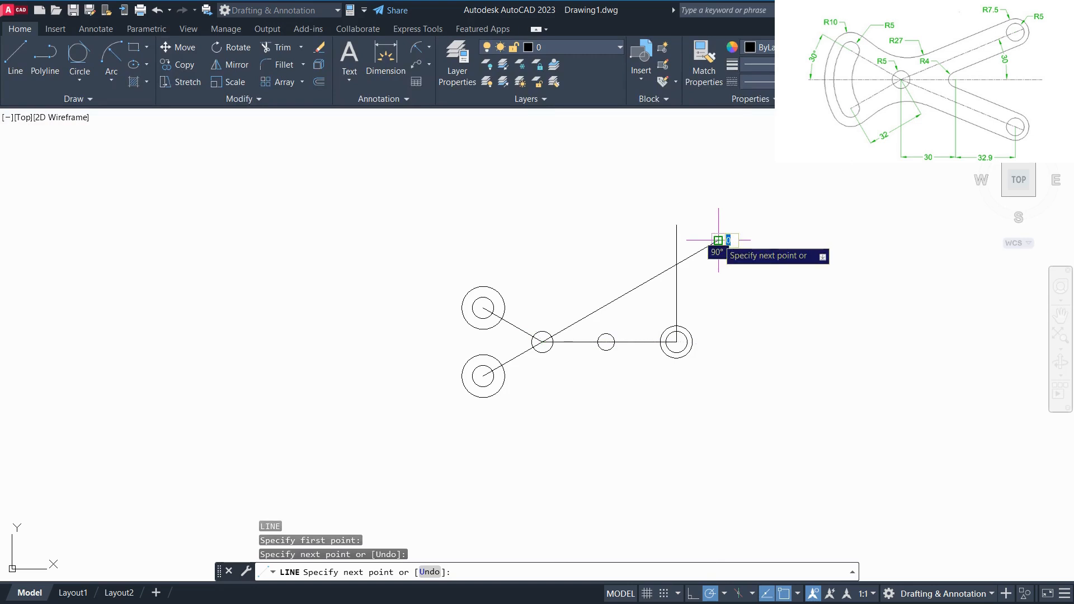
pyautogui.press('Escape')
# Move the radius 5 and 7.5 circles from their centre up to the intersection of the vertical and 30° construction lines.
pyautogui.click(715, 334)
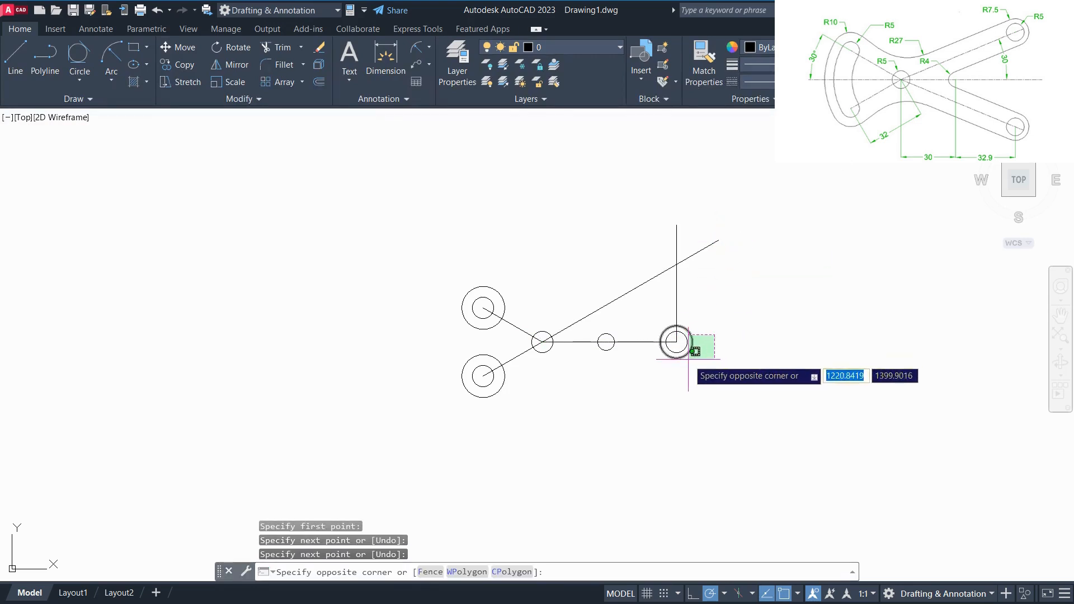
pyautogui.click(679, 356)
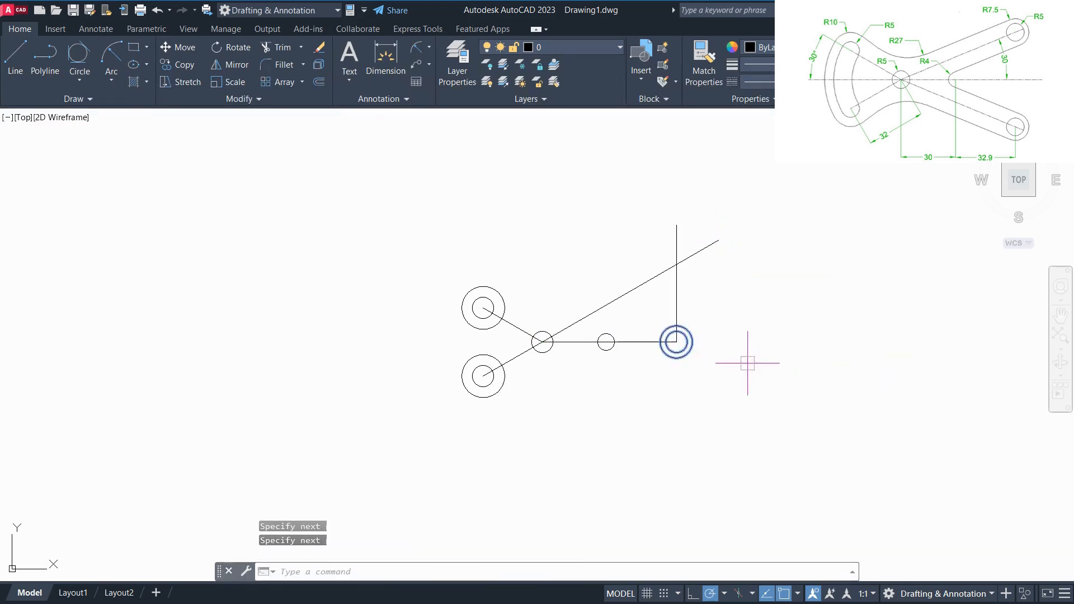
pyautogui.write('m')
pyautogui.press('Return')
pyautogui.click(676, 342)
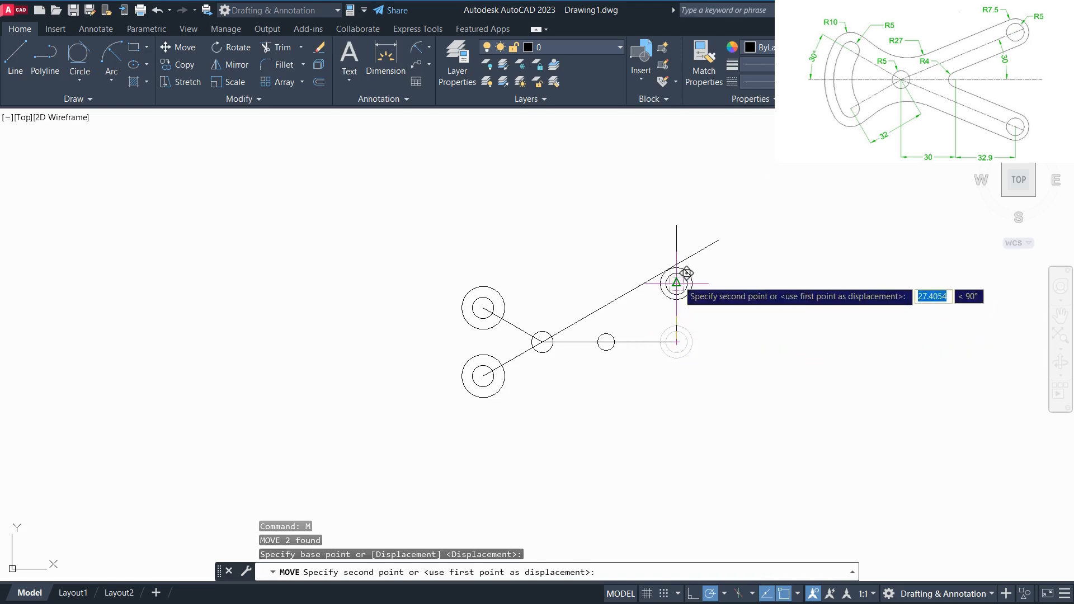
pyautogui.click(678, 265)
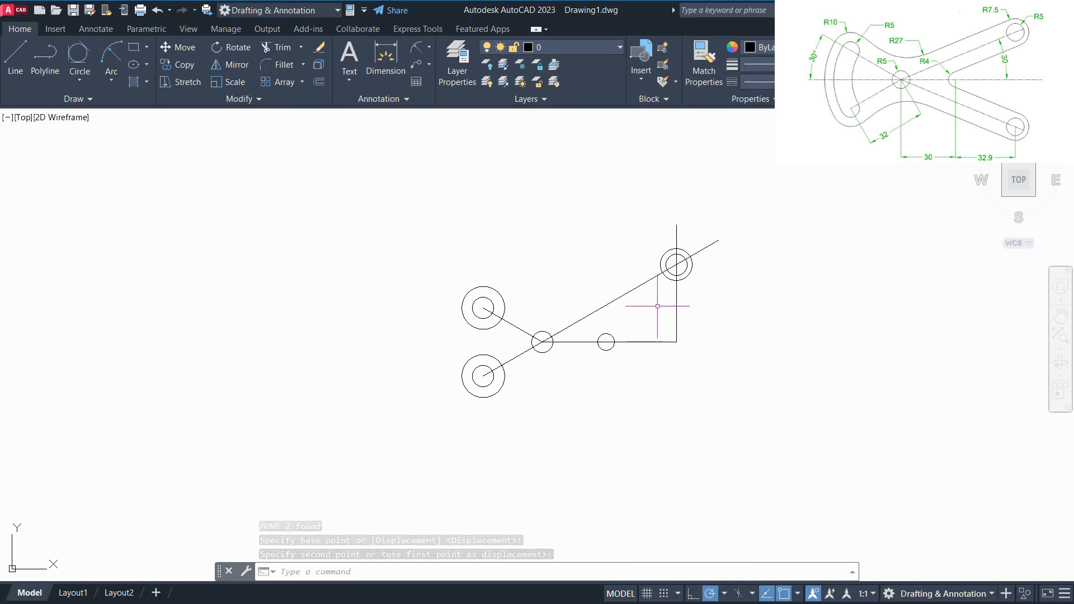
# Erase the vertical, the 30° slanted and both horizontal construction lines, keeping the circles.
pyautogui.click(709, 314)
pyautogui.click(643, 359)
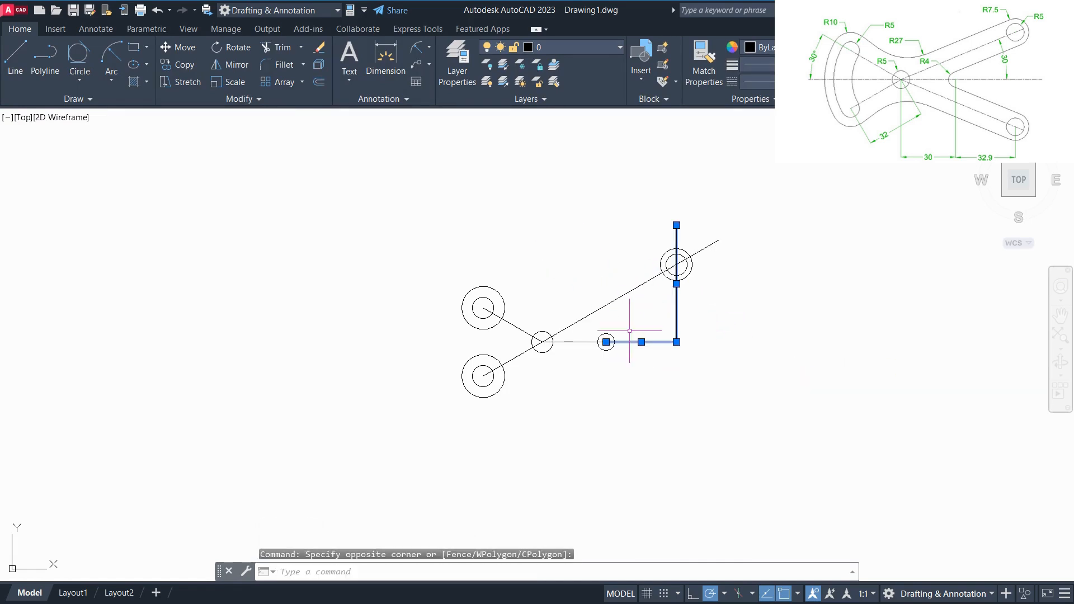
pyautogui.click(613, 298)
pyautogui.click(581, 342)
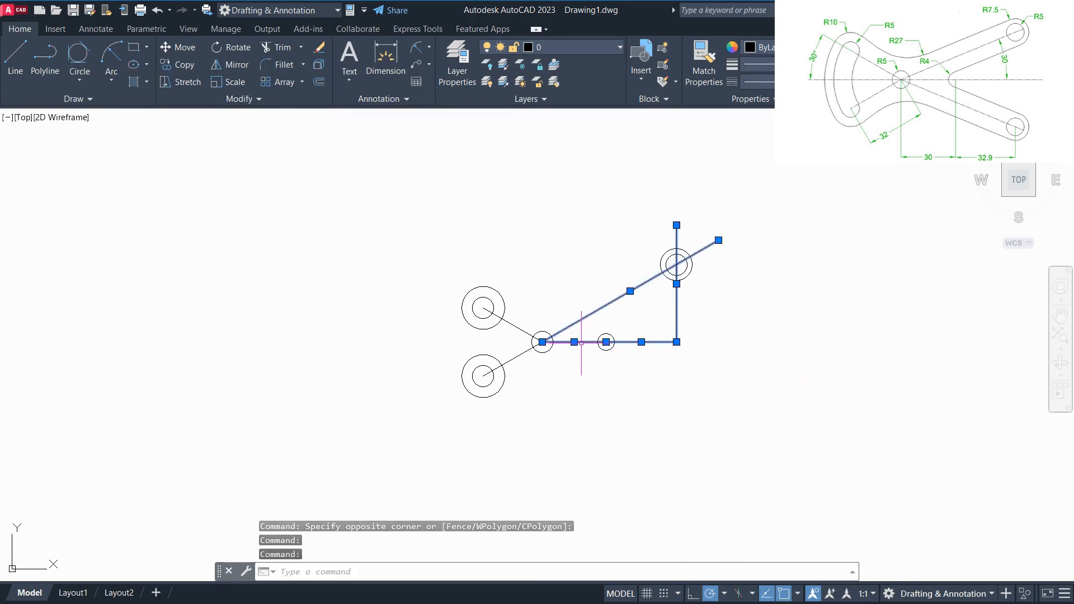
pyautogui.press('Delete')
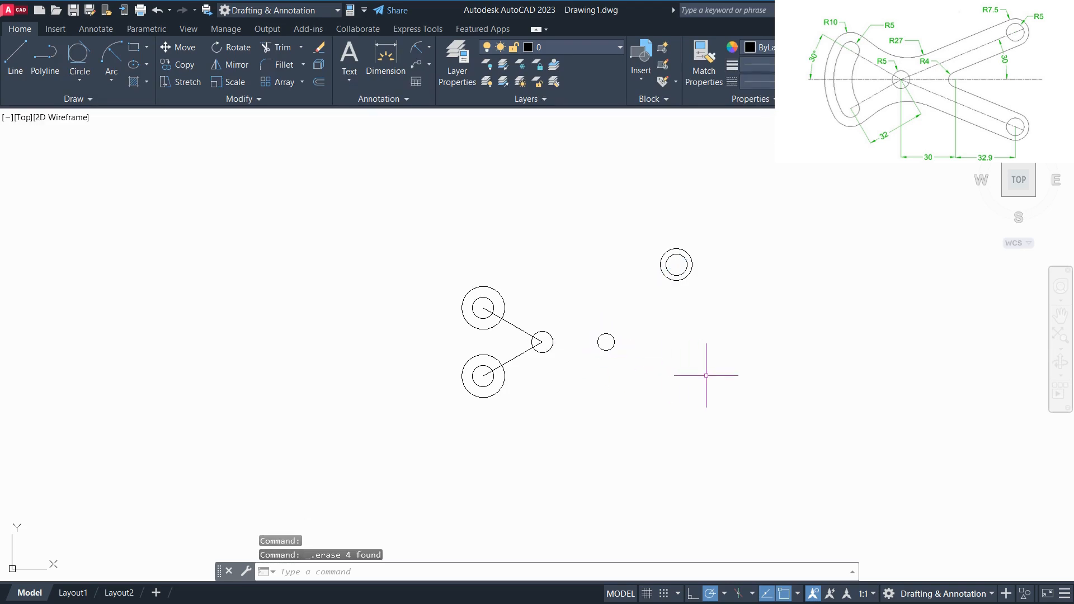
# Draw a line from the radius 4 circle to the radius 7.5 circle and back for the arm's lower tangent edge, and erase the first segment.
pyautogui.press('l')
pyautogui.press('Return')
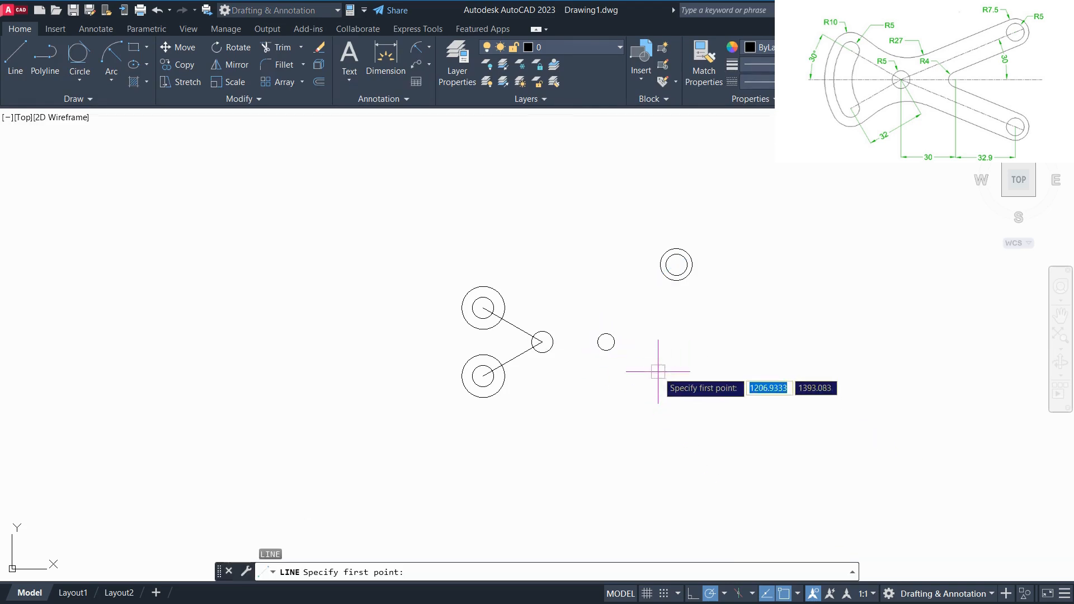
pyautogui.click(606, 334)
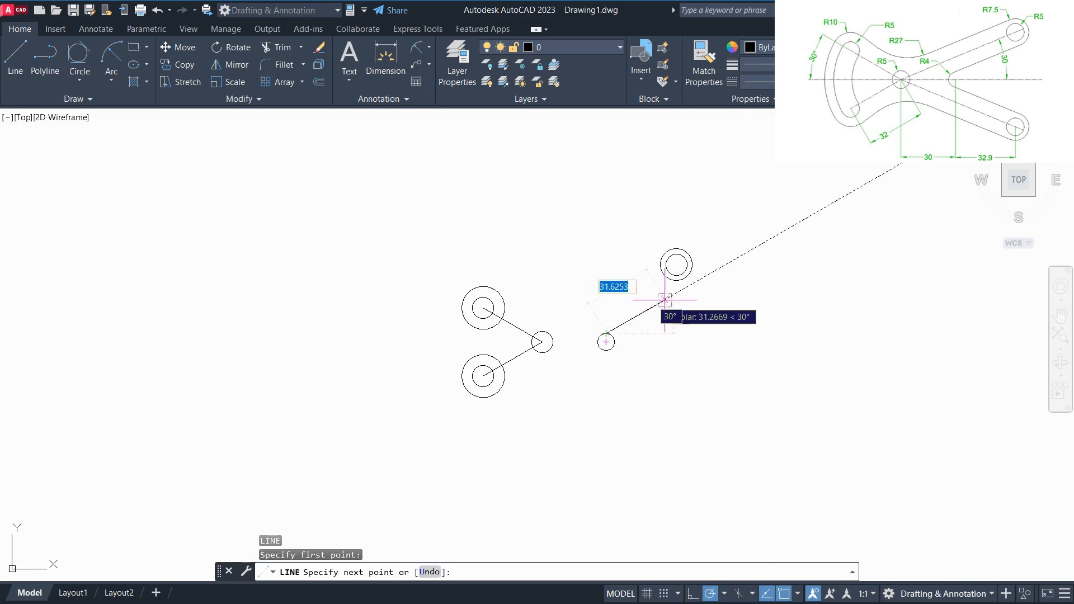
pyautogui.click(685, 277)
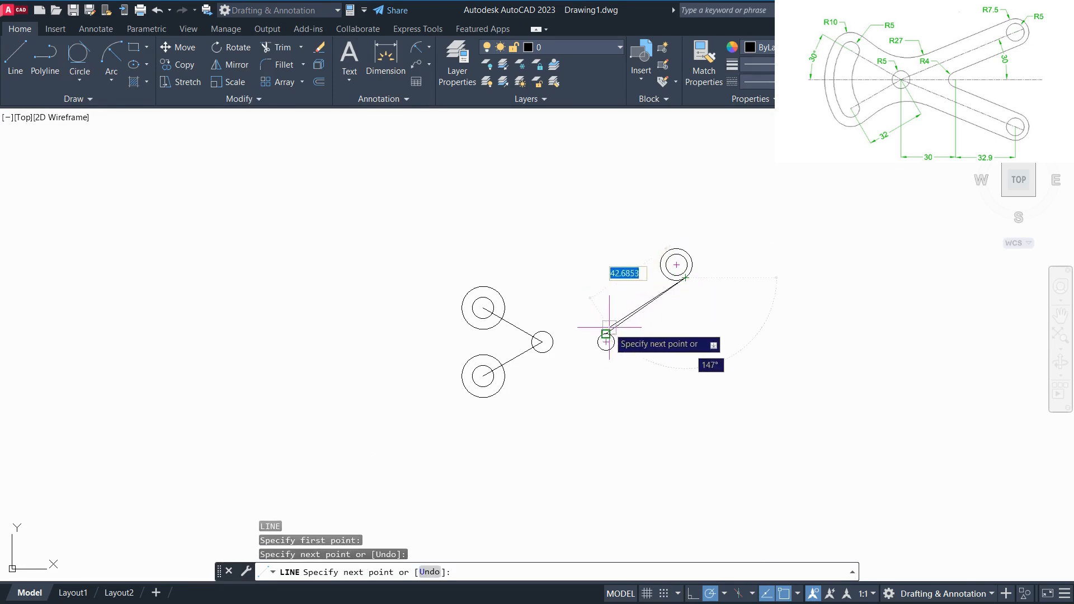
pyautogui.click(602, 333)
pyautogui.press('Return')
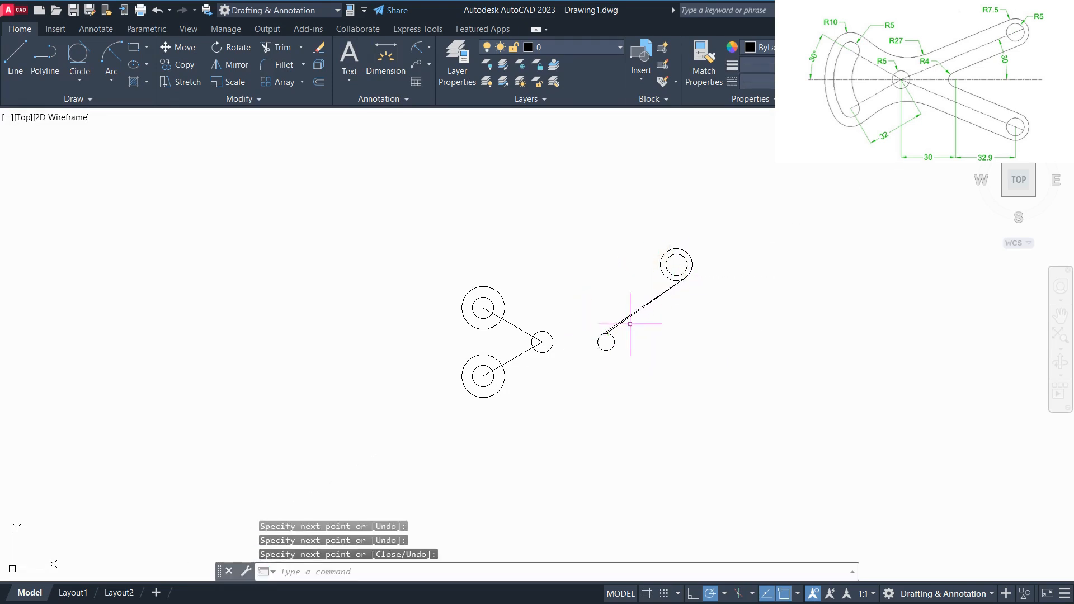
pyautogui.scroll(4, 597, 326)
pyautogui.click(597, 326)
pyautogui.press('Delete')
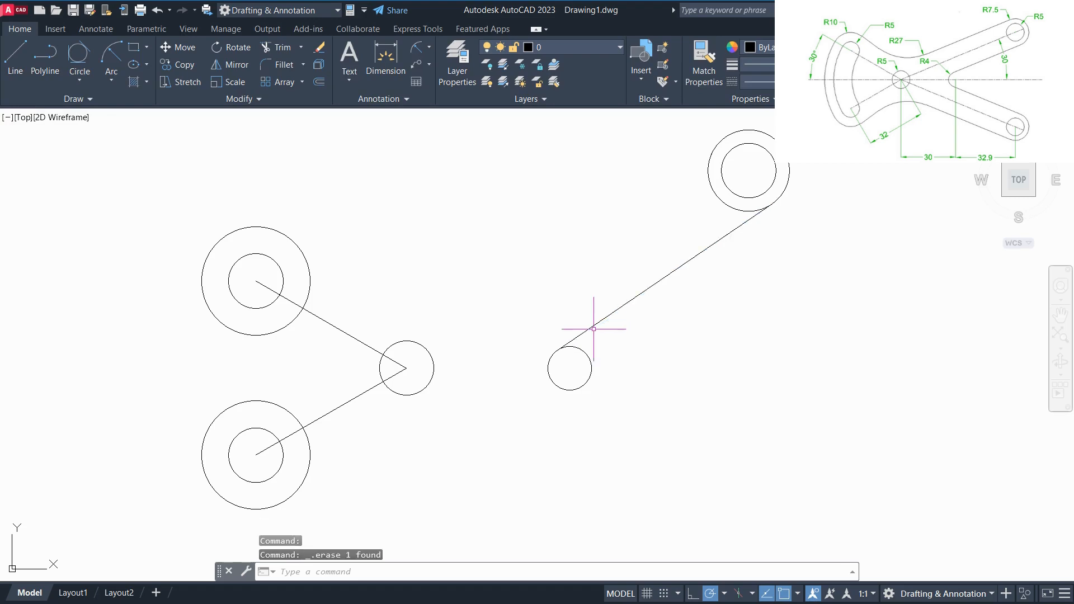
# Draw a line from the central radius 5 circle to the radius 7.5 circle and back for the arm's upper edge, and erase the first segment.
pyautogui.scroll(-2, 536, 345)
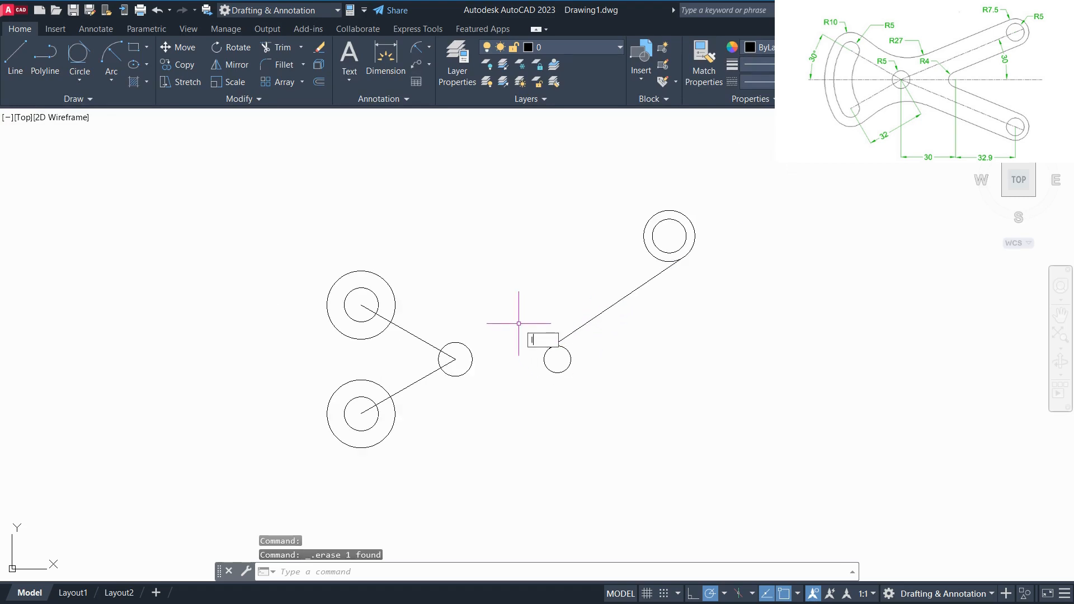
pyautogui.press('Return')
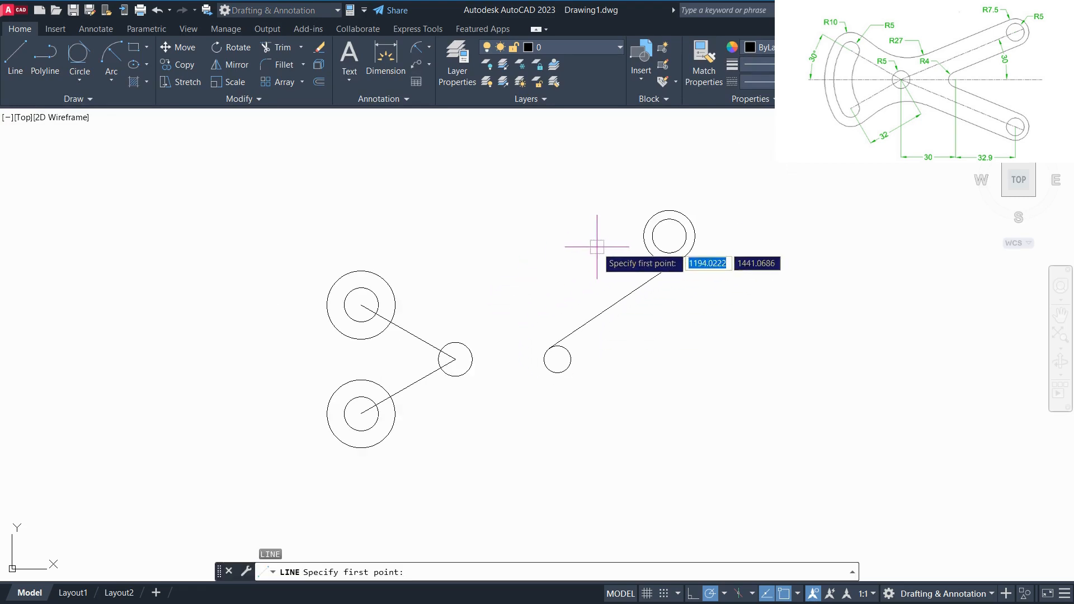
pyautogui.click(465, 343)
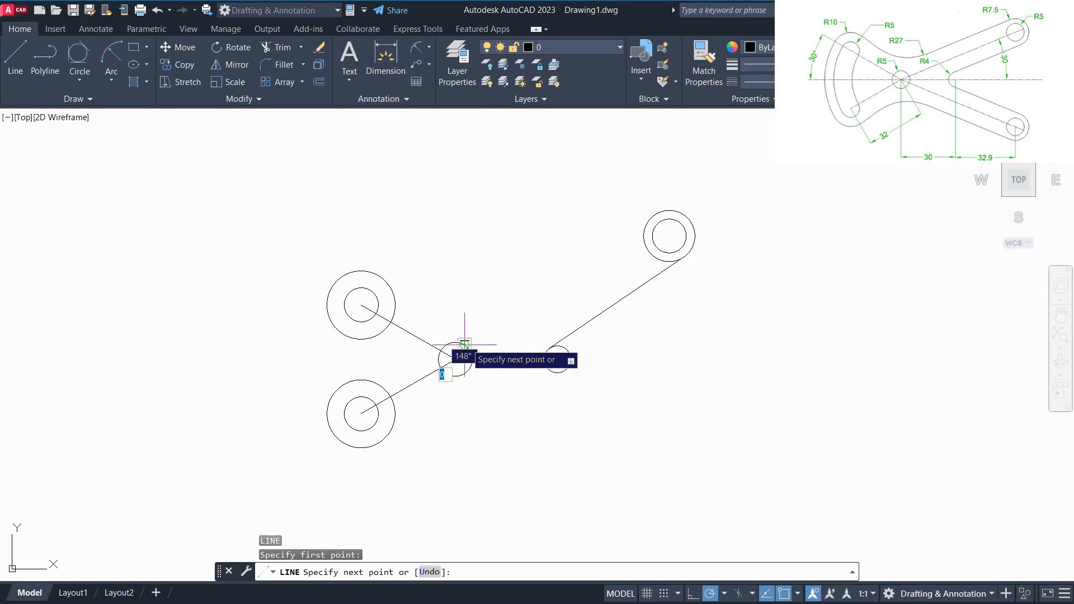
pyautogui.click(654, 214)
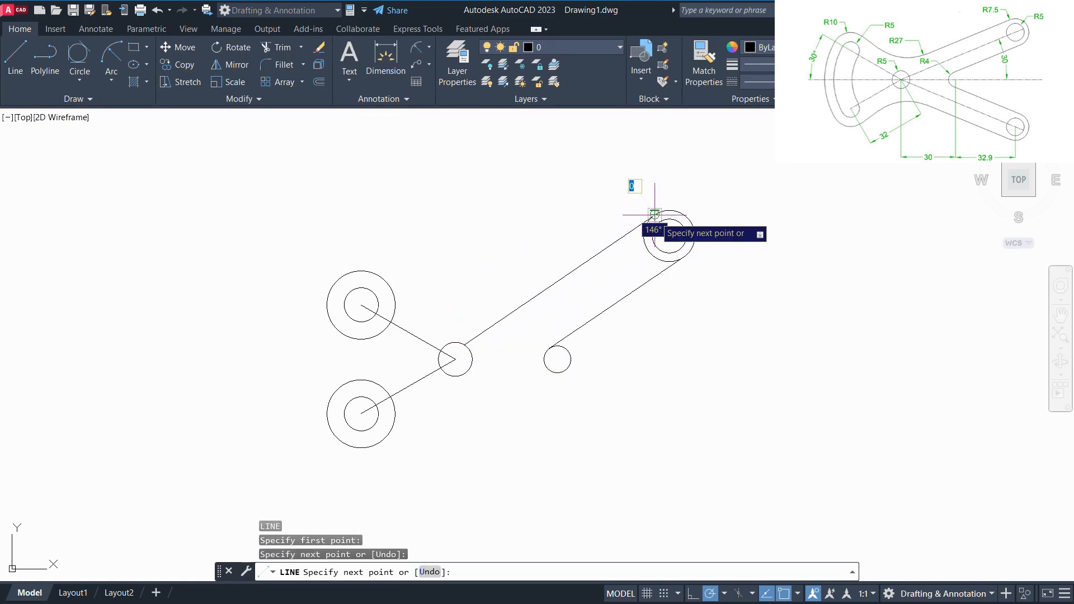
pyautogui.click(446, 343)
pyautogui.press('Return')
pyautogui.click(482, 334)
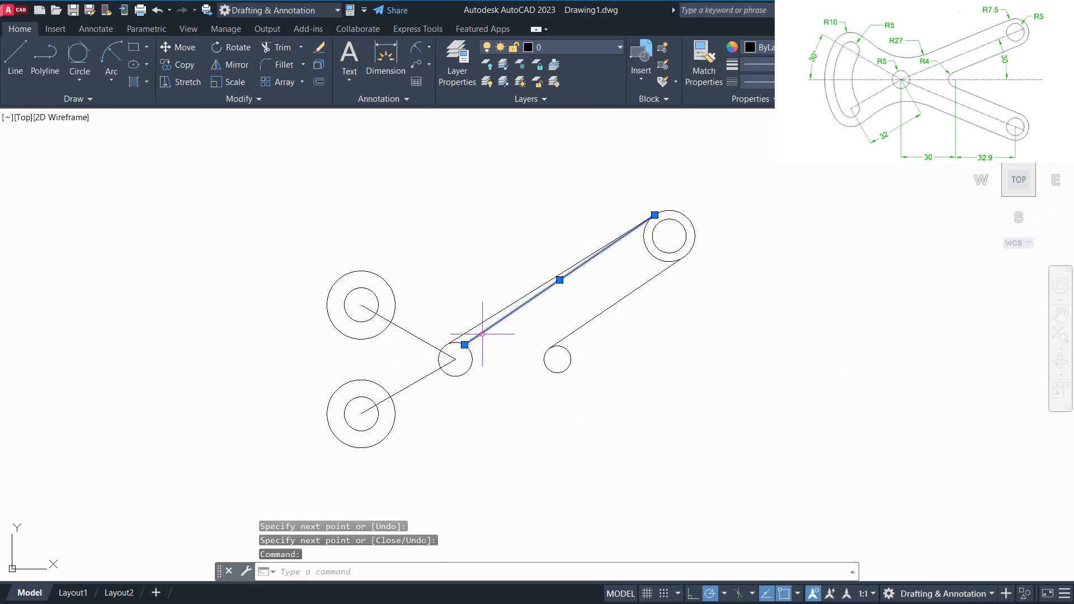
pyautogui.press('Delete')
# Fillet the upper radius 10 circle and the arm's upper edge line with a radius of 27.
pyautogui.scroll(-2, 511, 338)
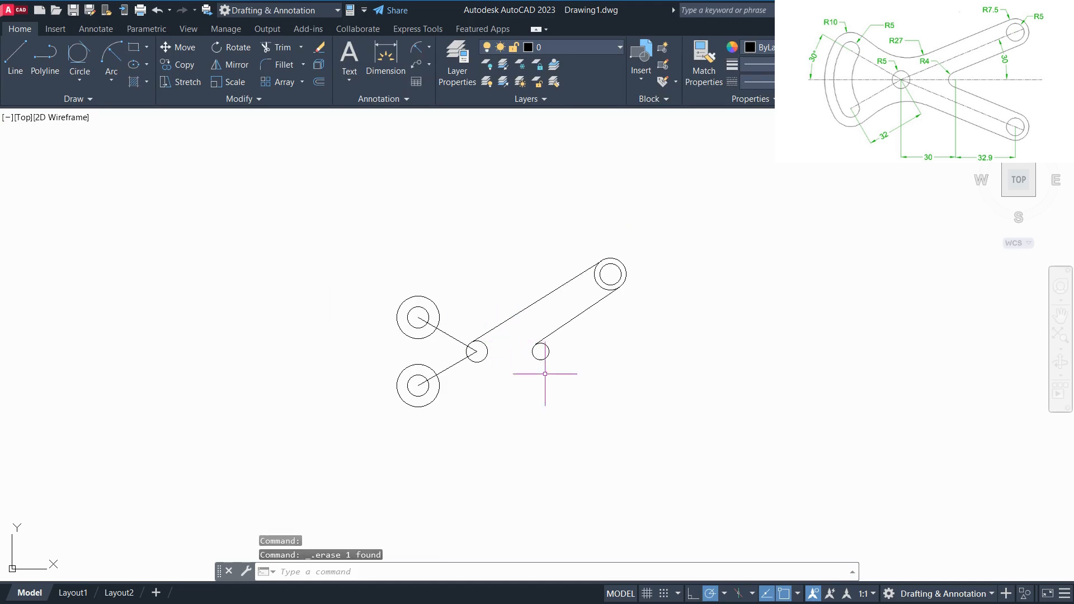
pyautogui.moveTo(600, 358); pyautogui.dragTo(699, 359, button='middle')
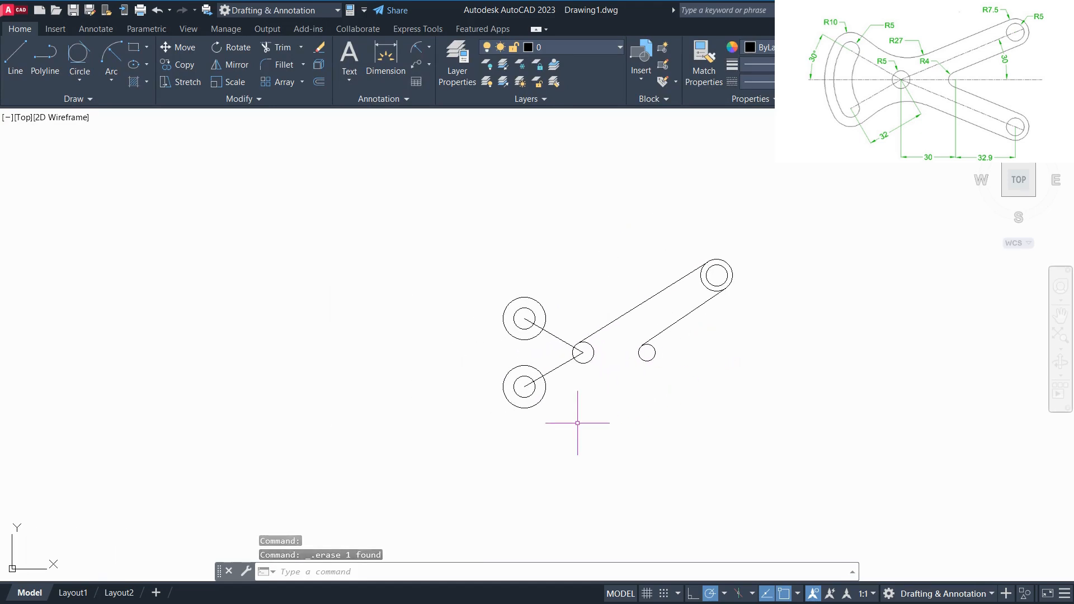
pyautogui.write('f')
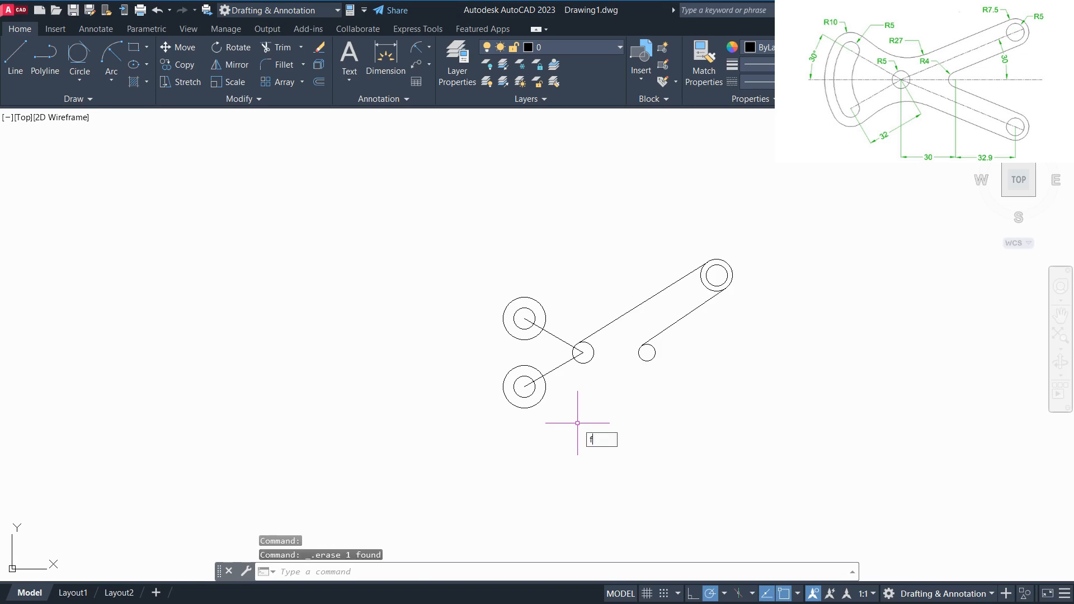
pyautogui.press('Return')
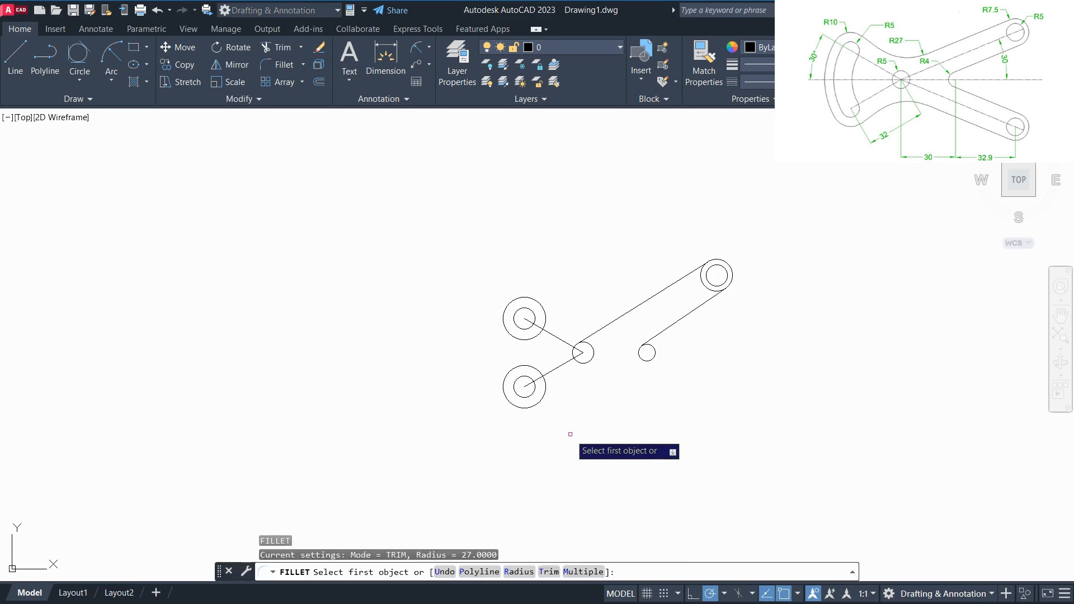
pyautogui.write('r')
pyautogui.press('Return')
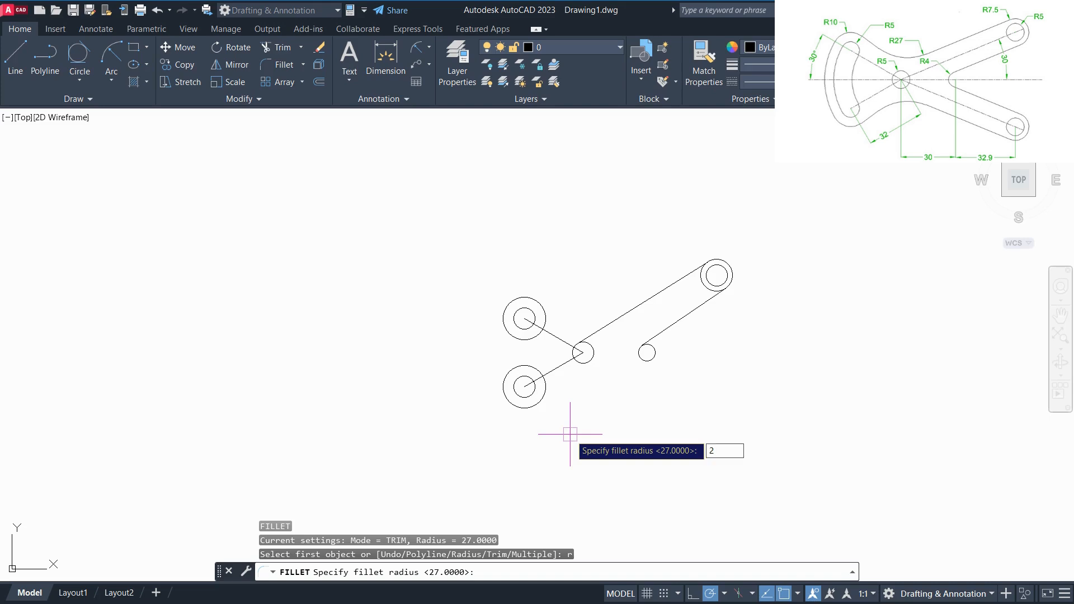
pyautogui.write('27')
pyautogui.press('Return')
pyautogui.click(545, 319)
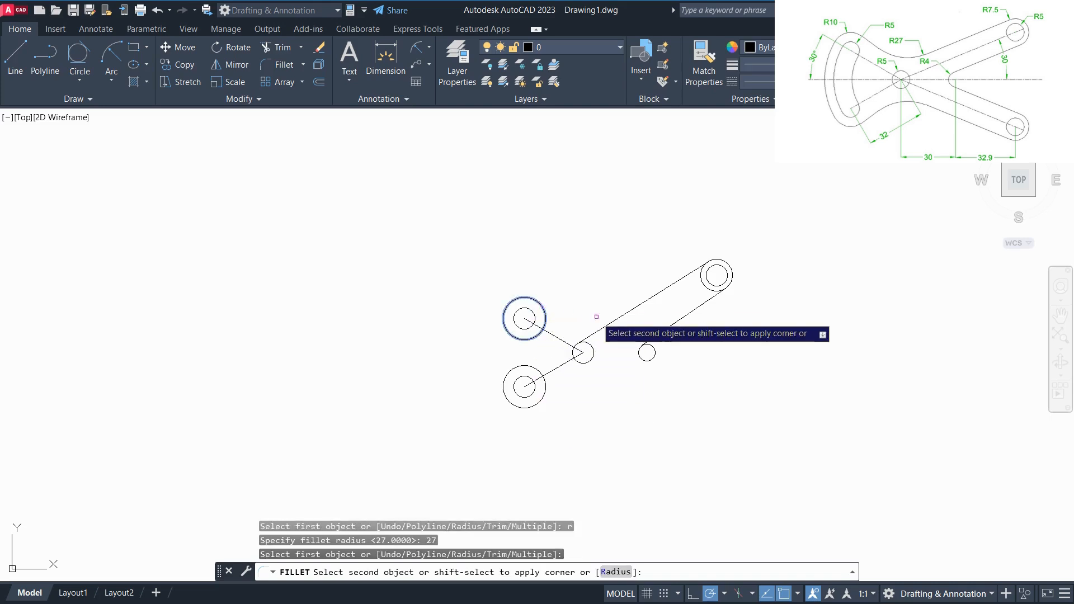
pyautogui.click(615, 324)
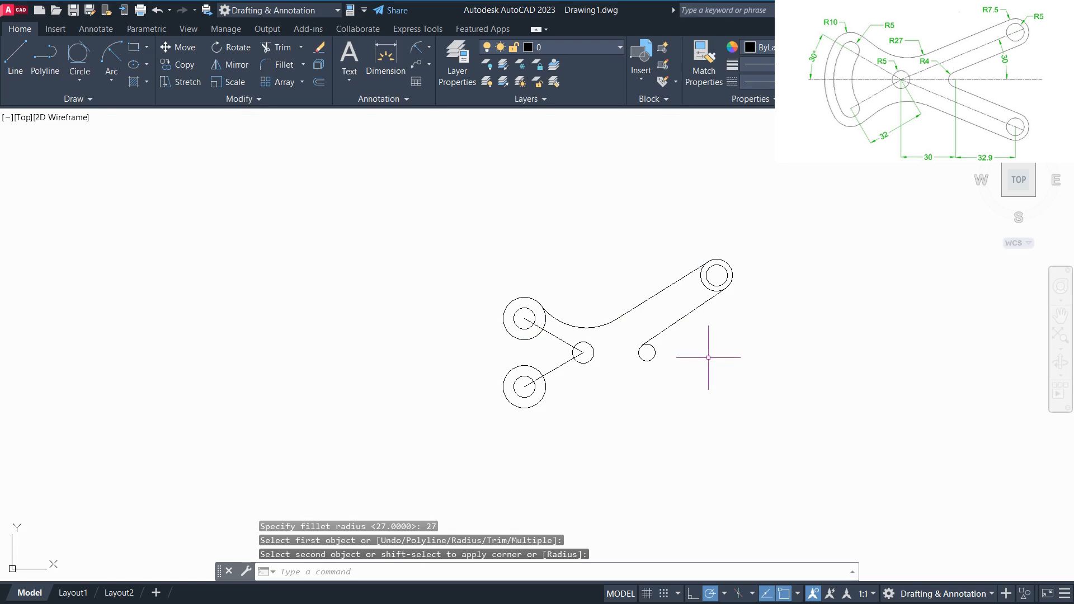
# Trim away the inner arc of the radius 7.5 circle between the arm's two edge lines.
pyautogui.moveTo(713, 347); pyautogui.dragTo(715, 331, button='middle')
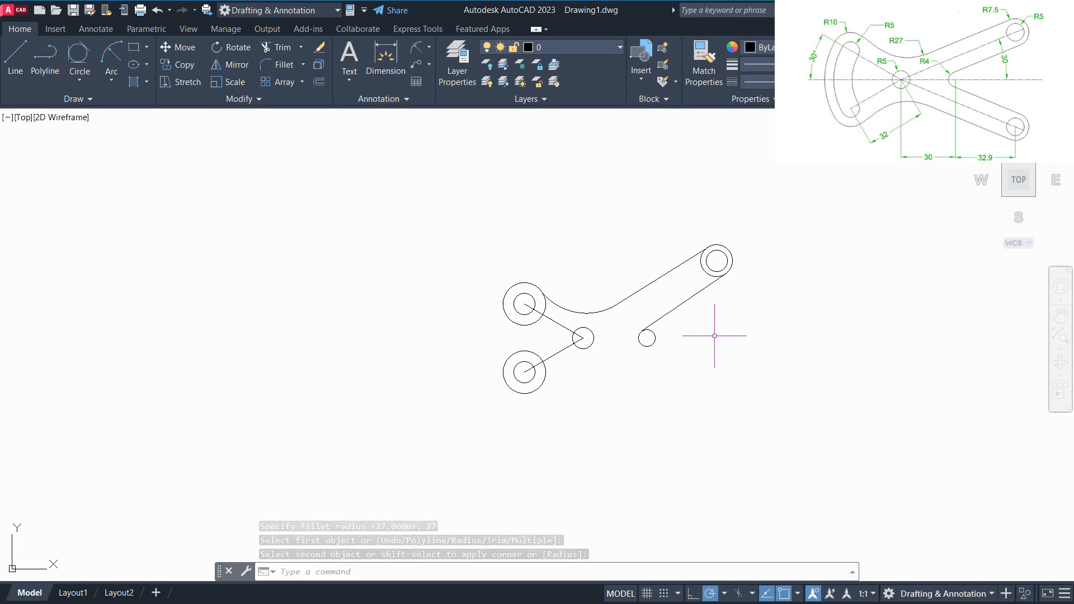
pyautogui.write('tr')
pyautogui.press('Return')
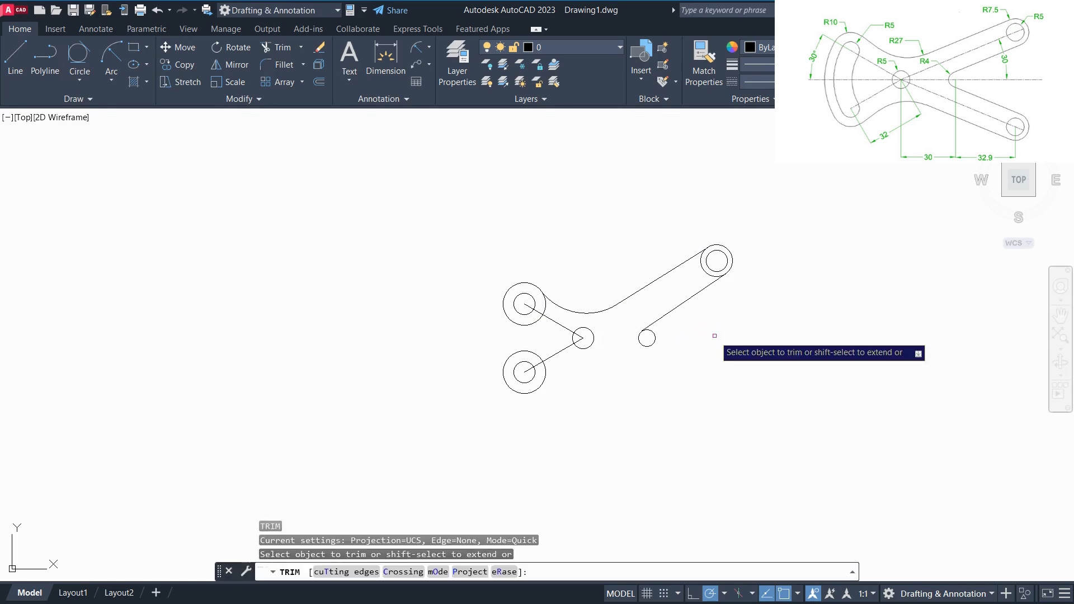
pyautogui.click(710, 270)
pyautogui.rightClick(746, 320)
pyautogui.click(763, 327)
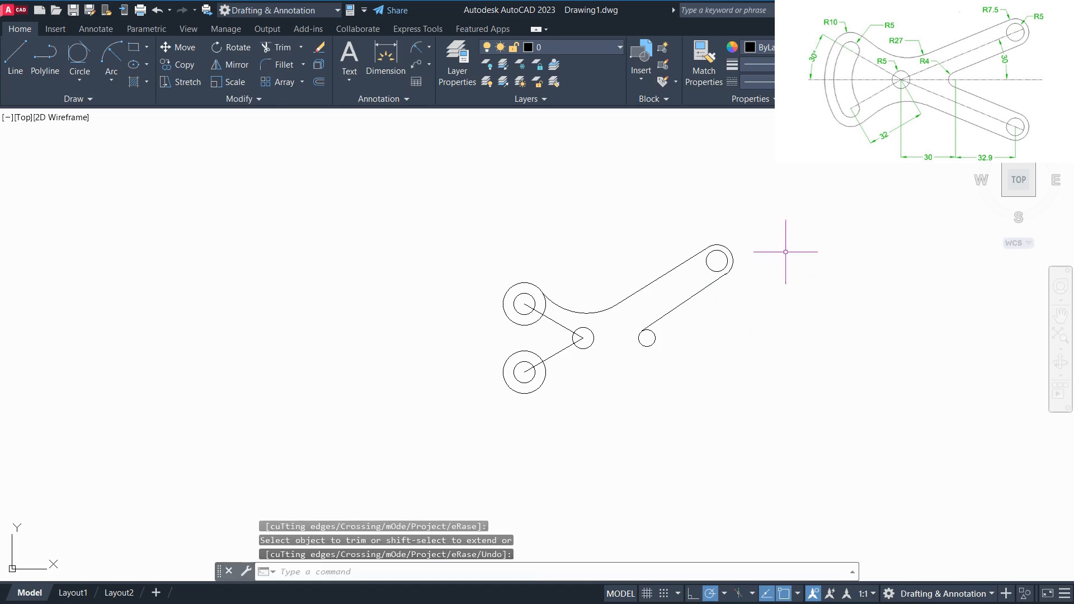
# Mirror the arm with its hole and fillet across the horizontal axis through the central and radius 4 circle centres, keeping the source objects.
pyautogui.click(787, 225)
pyautogui.click(616, 368)
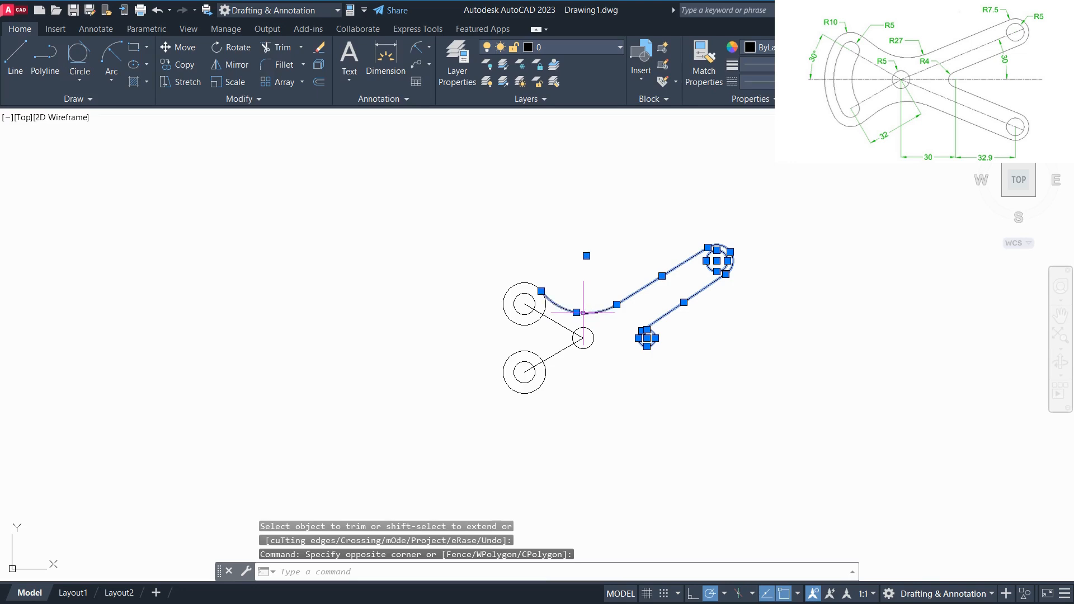
pyautogui.write('m')
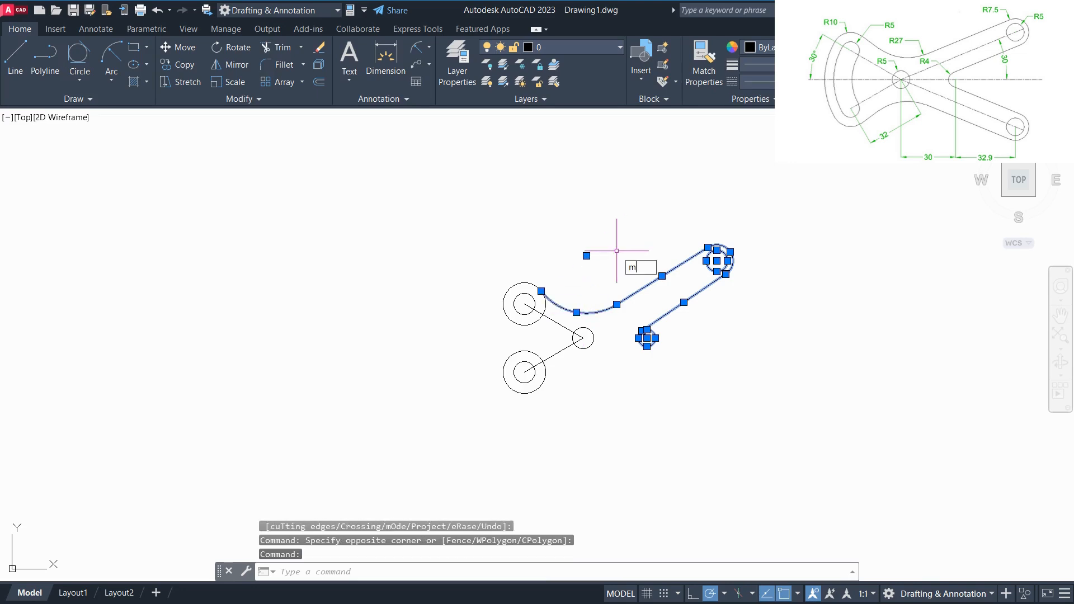
pyautogui.write('i')
pyautogui.press('Return')
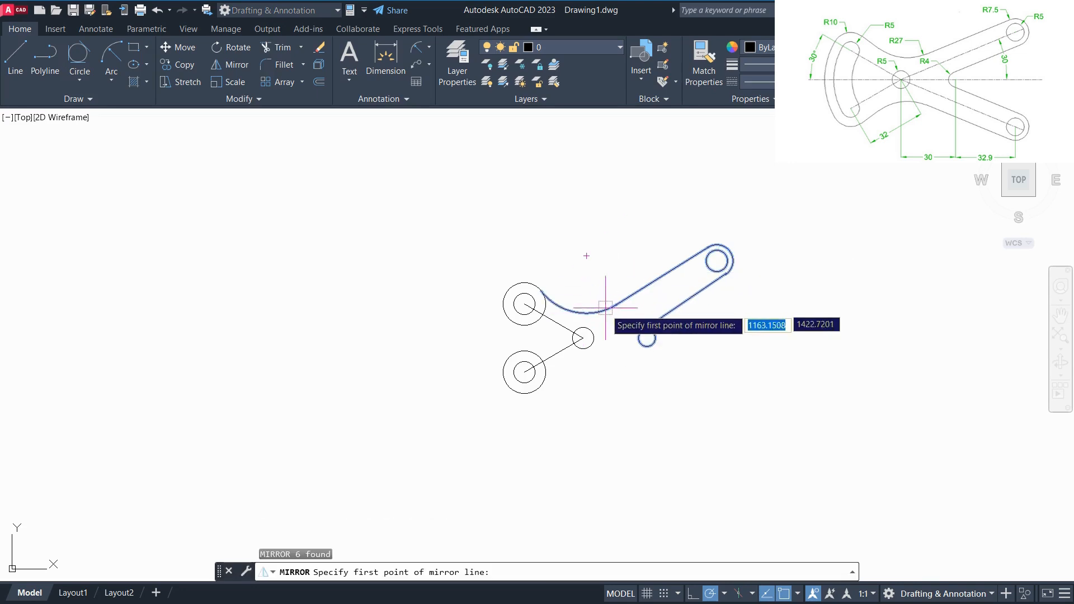
pyautogui.click(583, 338)
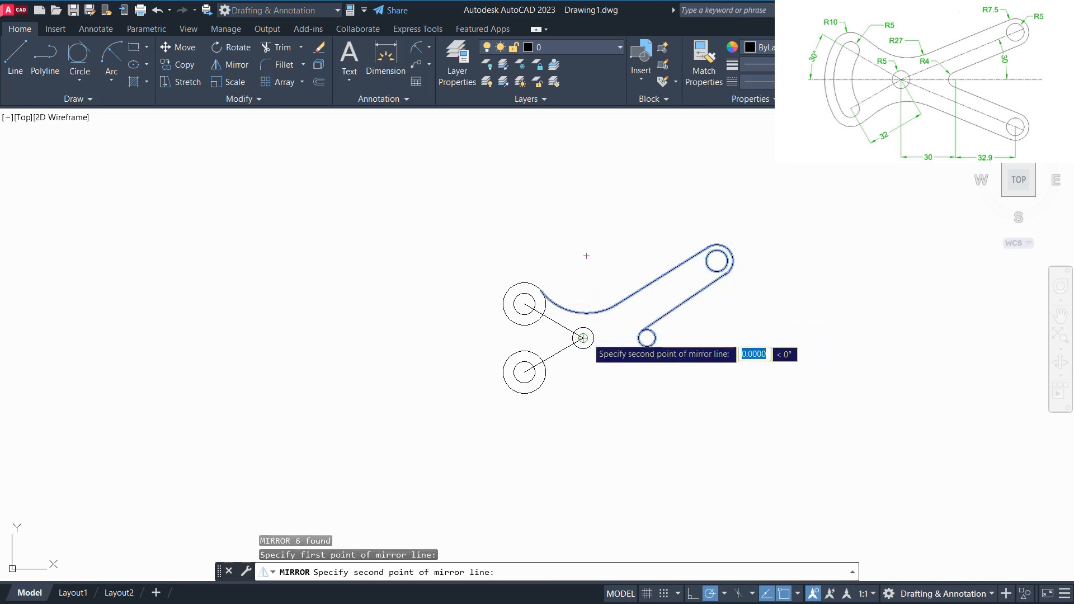
pyautogui.click(646, 338)
pyautogui.press('Return')
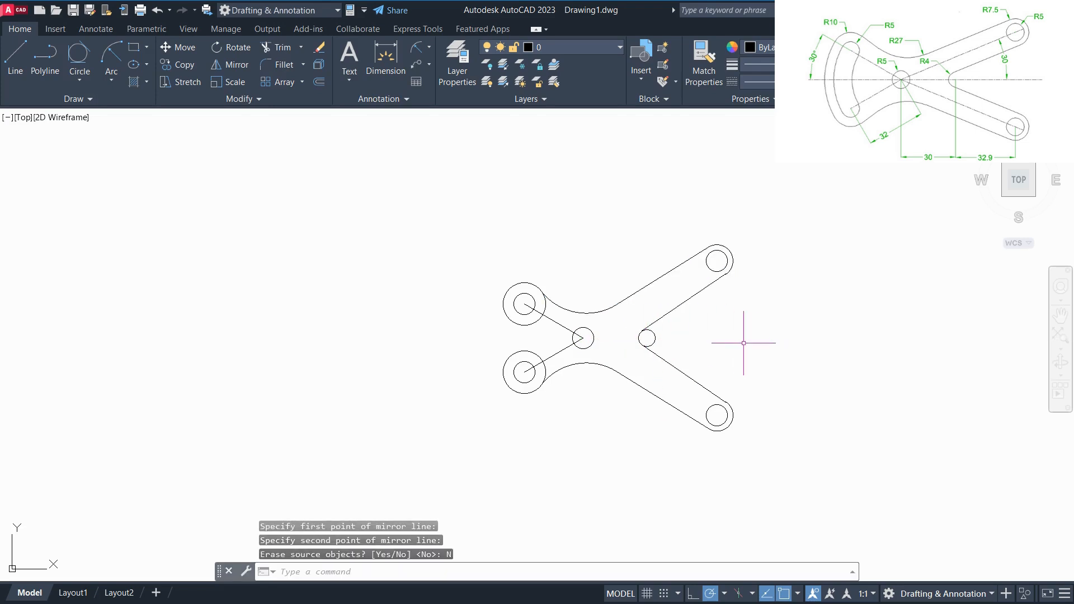
# Trim the open-side arc of the radius 4 circle between the two arms' inner edges, leaving a rounded inner corner.
pyautogui.scroll(4, 726, 335)
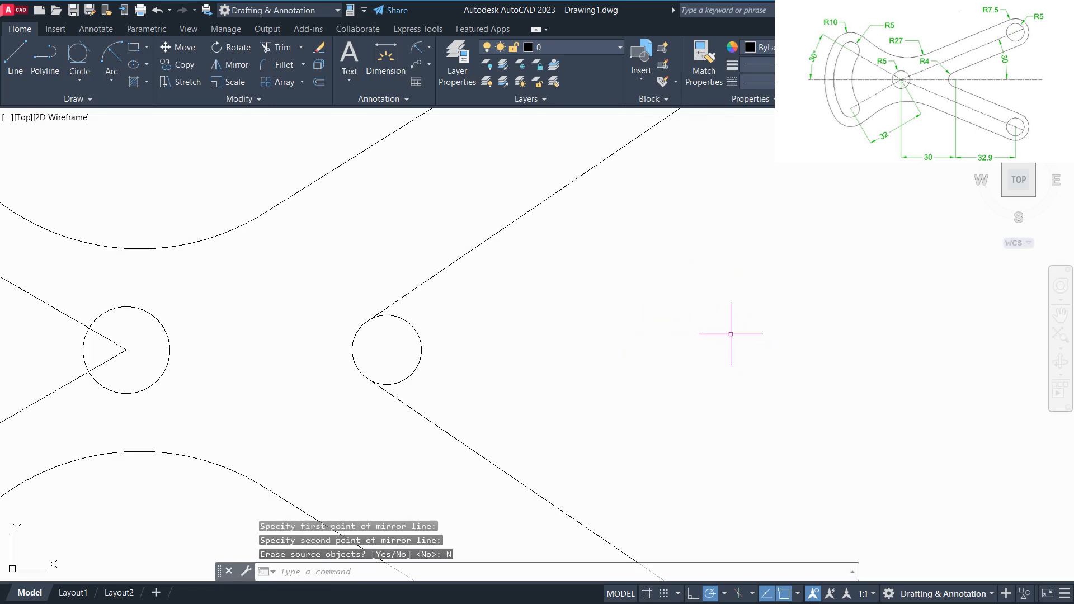
pyautogui.scroll(-3, 727, 397)
pyautogui.moveTo(739, 403); pyautogui.dragTo(735, 313, button='middle')
pyautogui.write('tr')
pyautogui.press('Return')
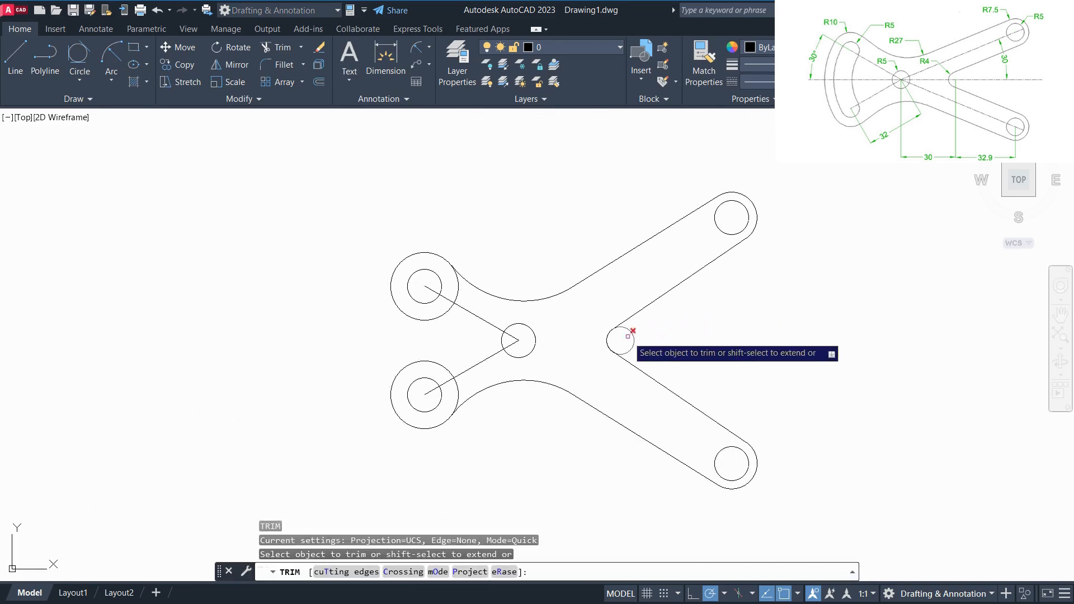
pyautogui.click(633, 334)
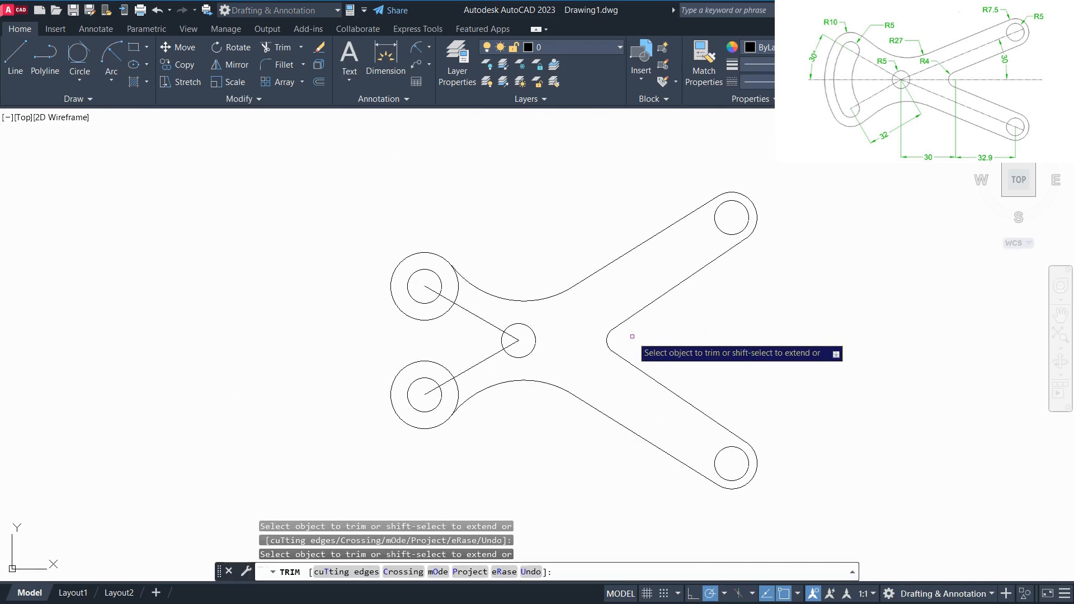
# Draw a Start, End, Radius arc between the inner line intersections of the upper and lower radius 5 circles, centred on the central circle.
pyautogui.moveTo(552, 319); pyautogui.dragTo(602, 317, button='middle')
pyautogui.scroll(-2, 616, 314)
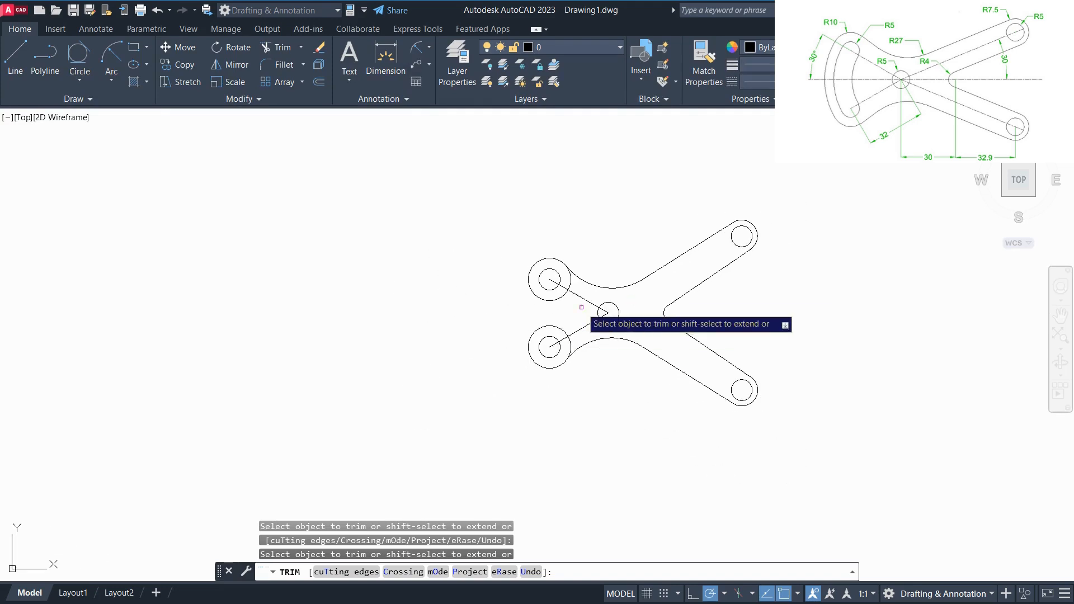
pyautogui.rightClick(407, 274)
pyautogui.click(417, 276)
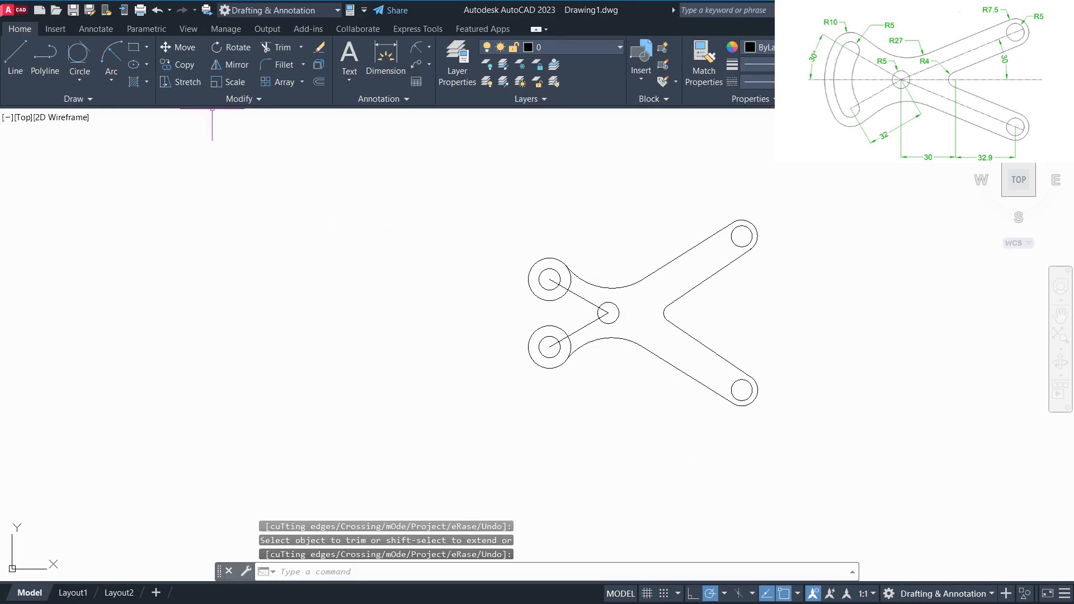
pyautogui.click(112, 80)
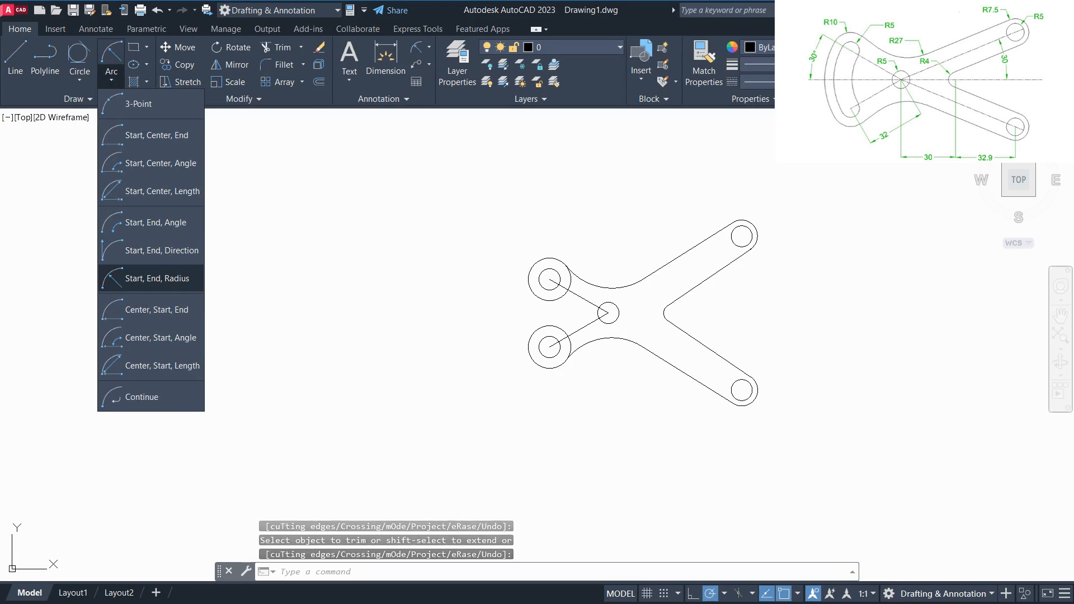
pyautogui.click(151, 278)
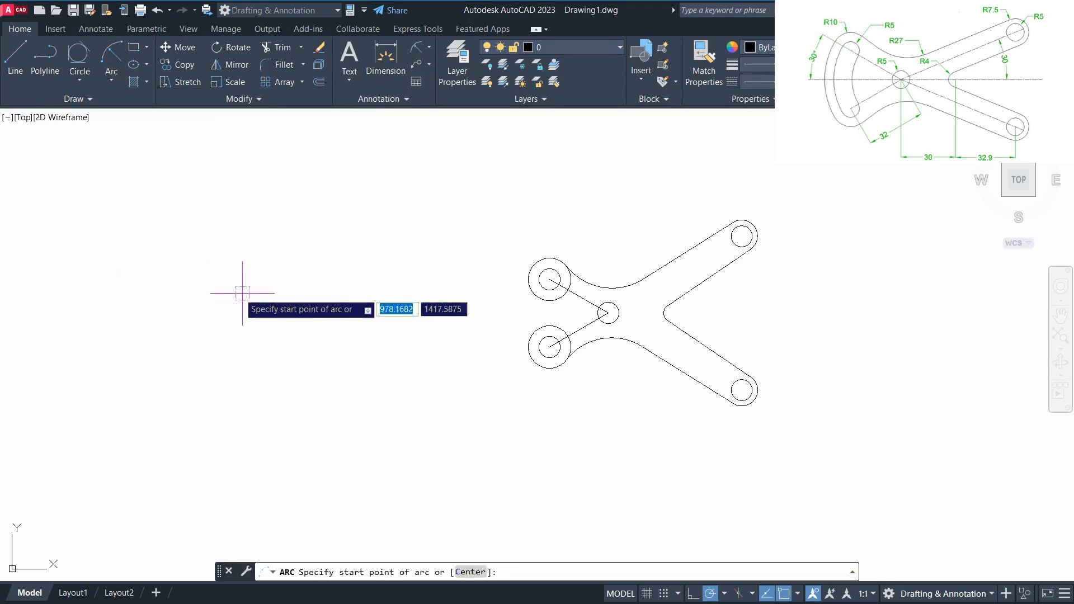
pyautogui.click(558, 284)
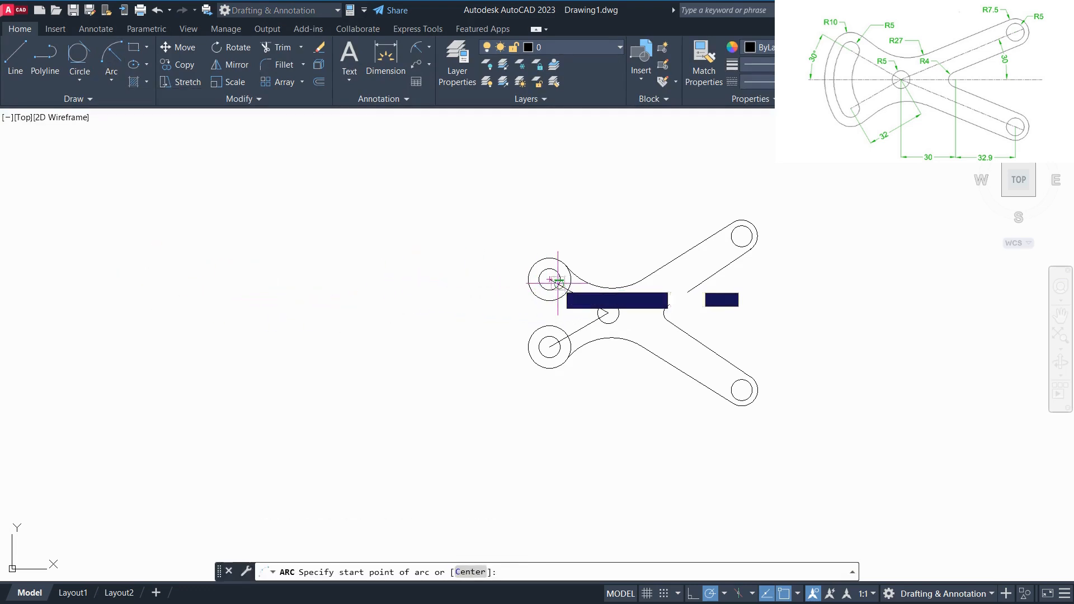
pyautogui.click(558, 342)
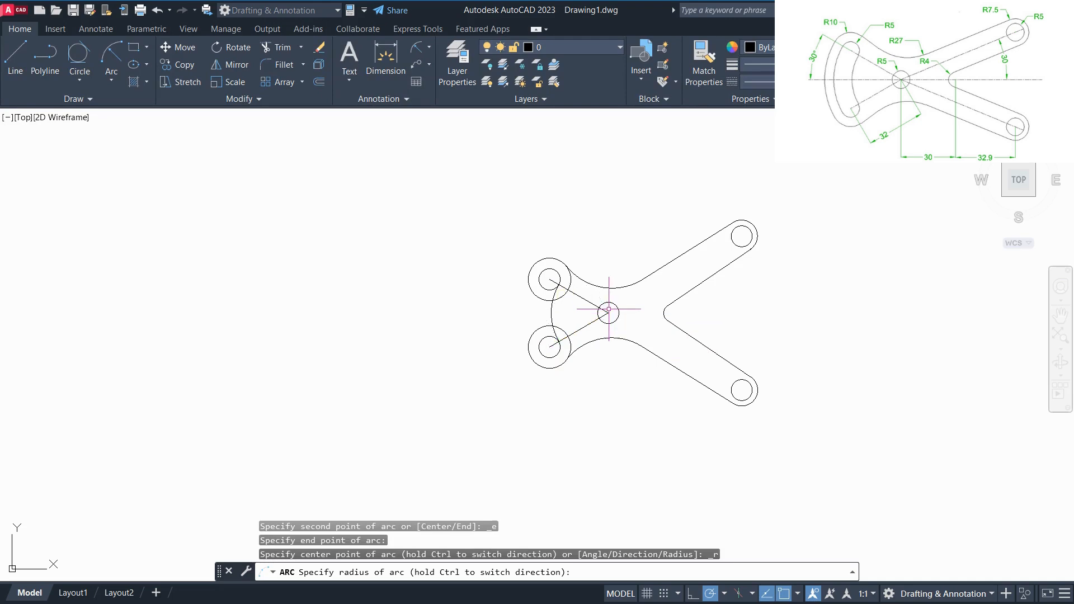
pyautogui.click(548, 308)
pyautogui.click(550, 310)
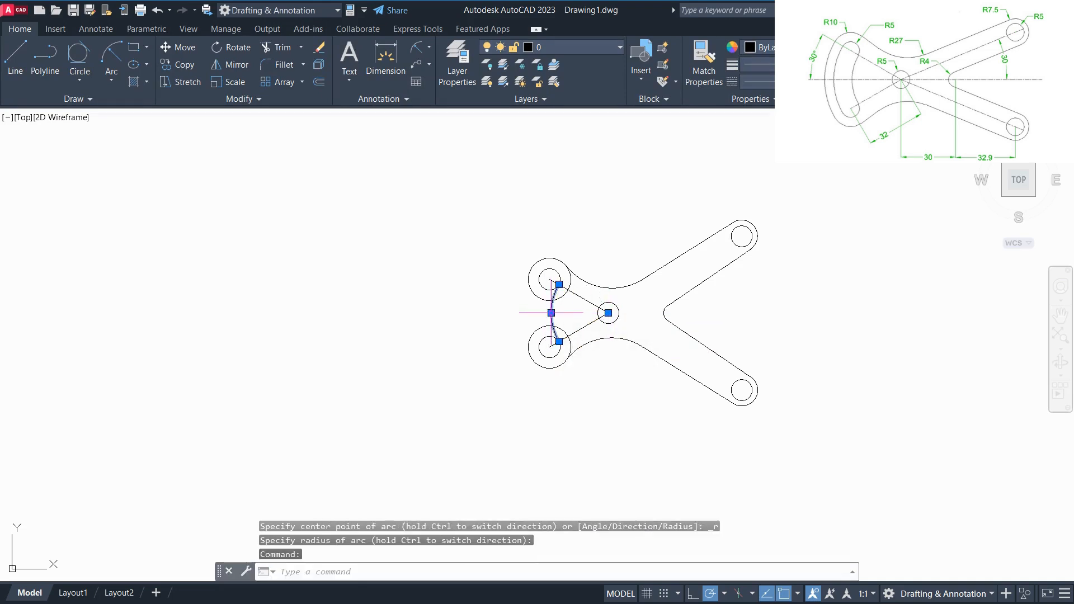
pyautogui.press('Return')
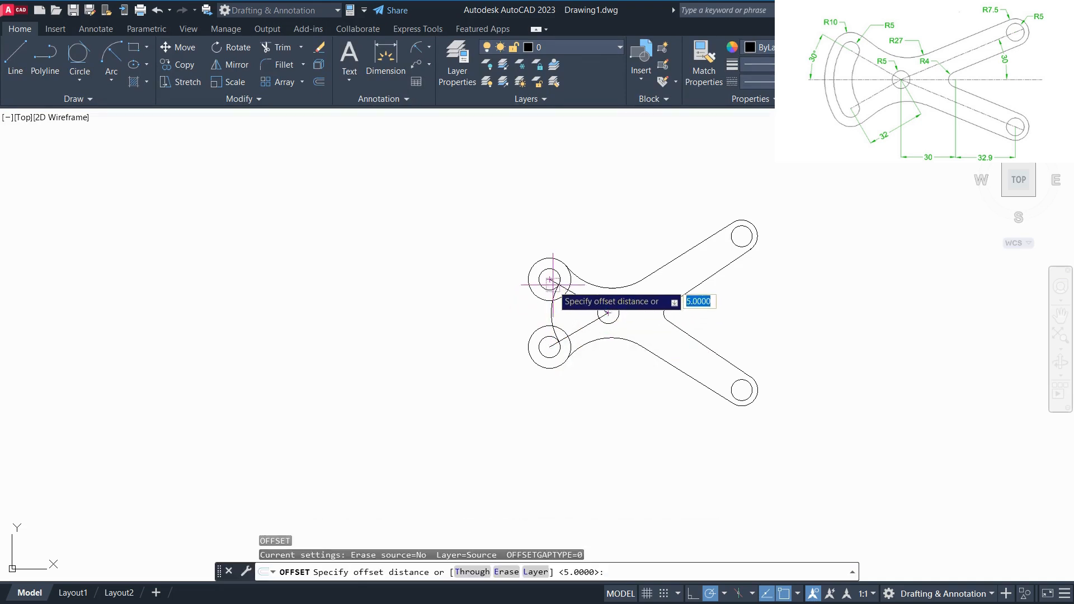
pyautogui.click(558, 284)
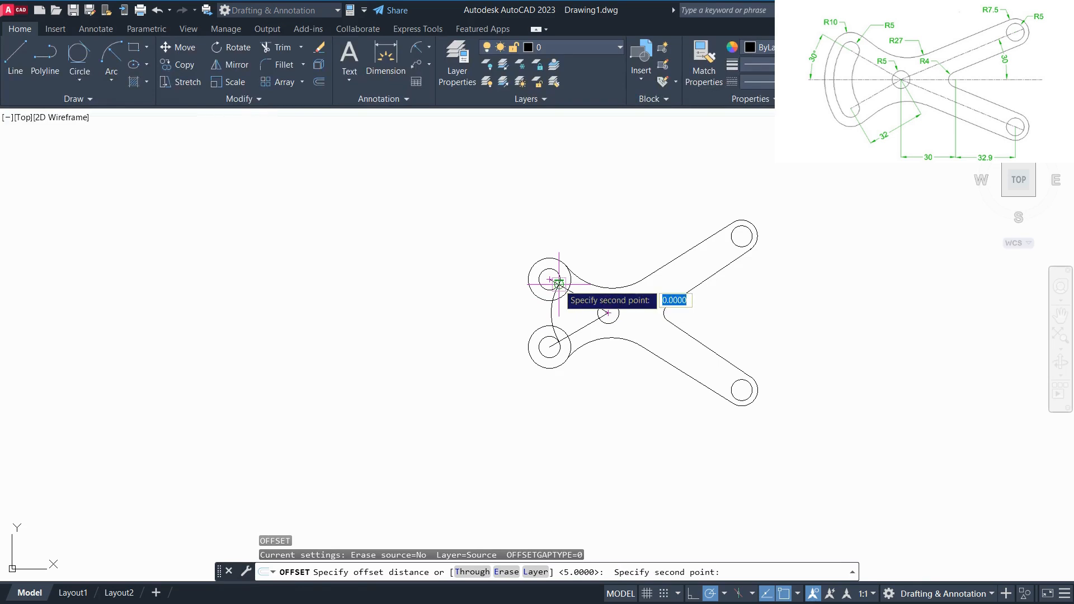
pyautogui.click(539, 275)
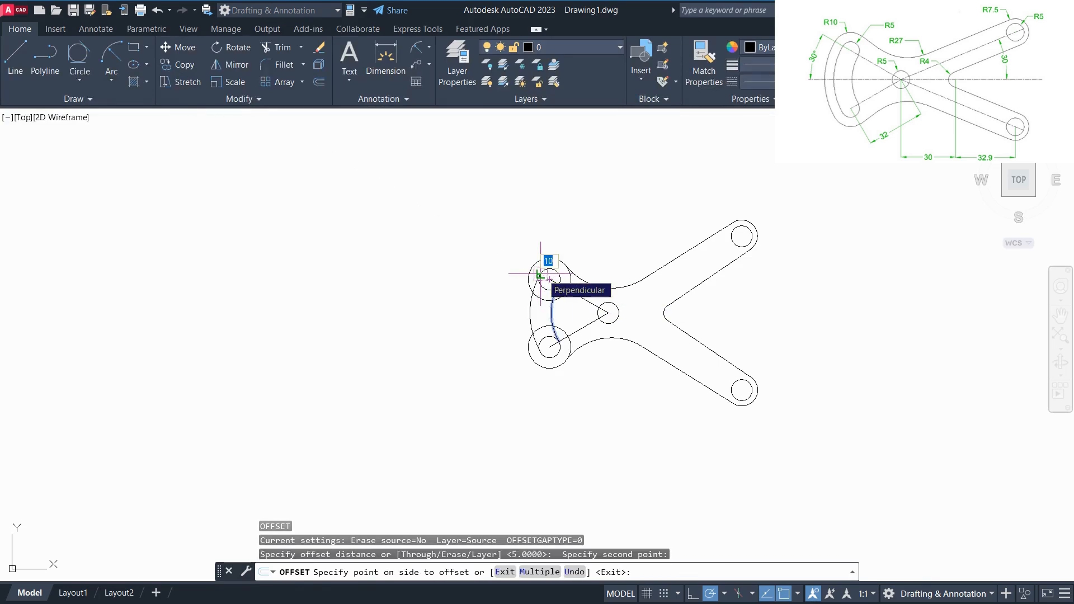
pyautogui.press('Return')
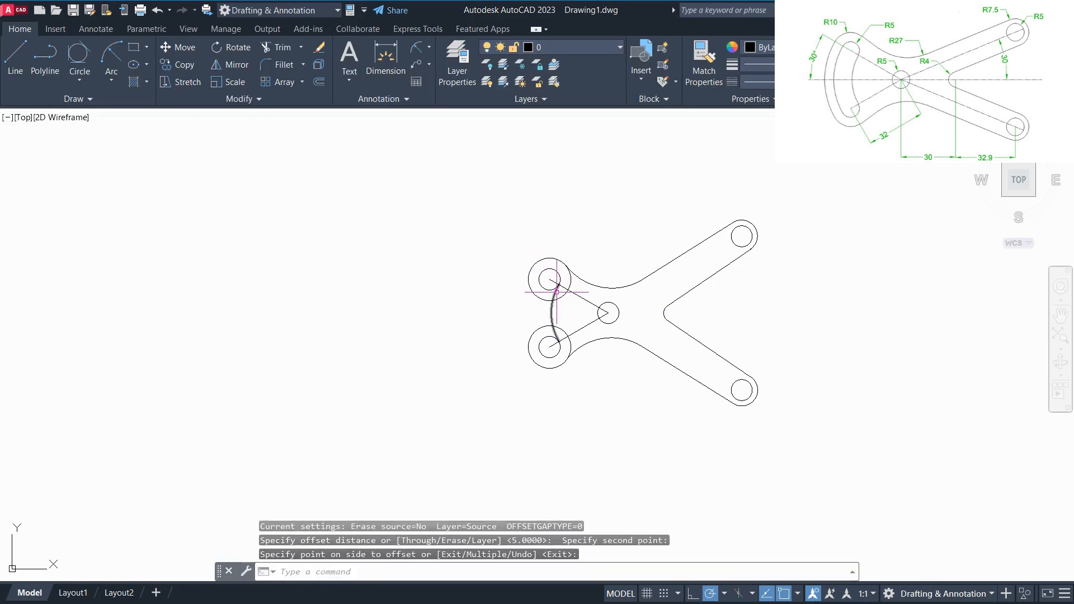
pyautogui.press('Return')
# Offset the slot's inner arc 10 units outward to the far side of the radius 5 circles.
pyautogui.click(552, 305)
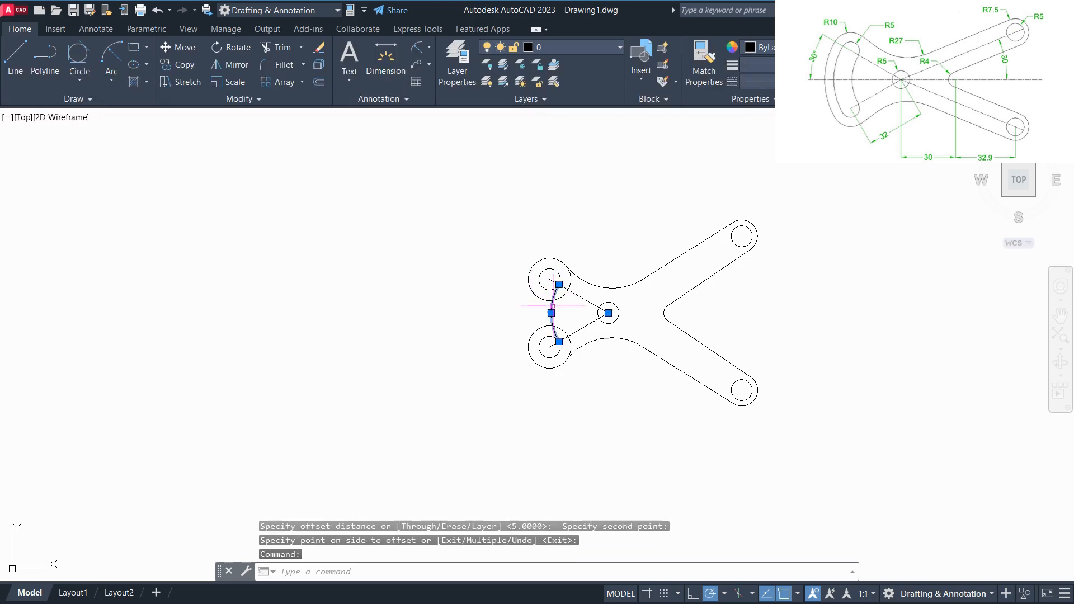
pyautogui.write('o')
pyautogui.press('Return')
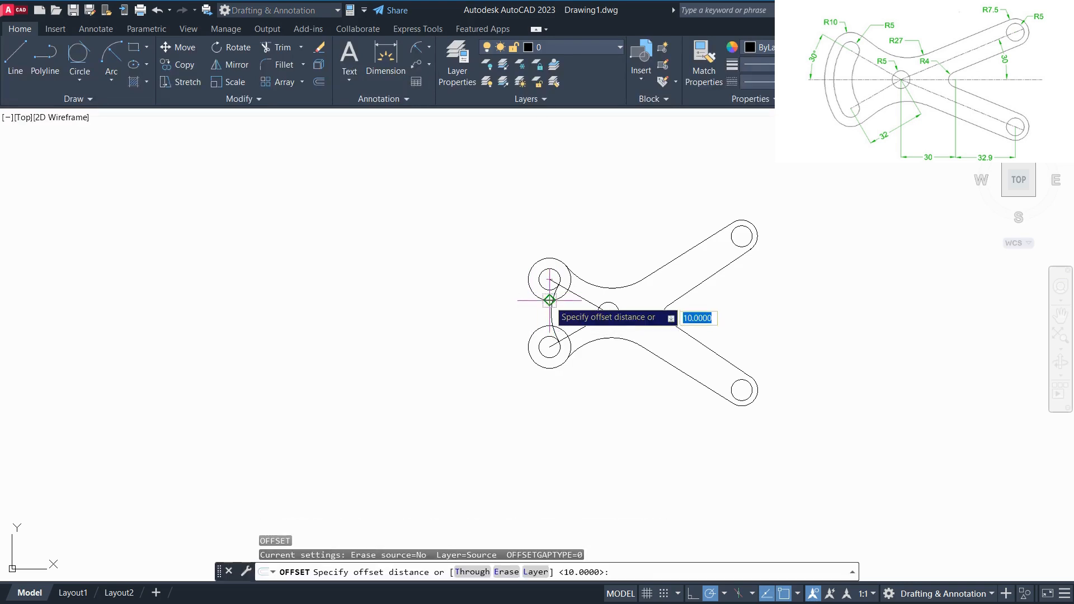
pyautogui.click(549, 279)
pyautogui.click(540, 273)
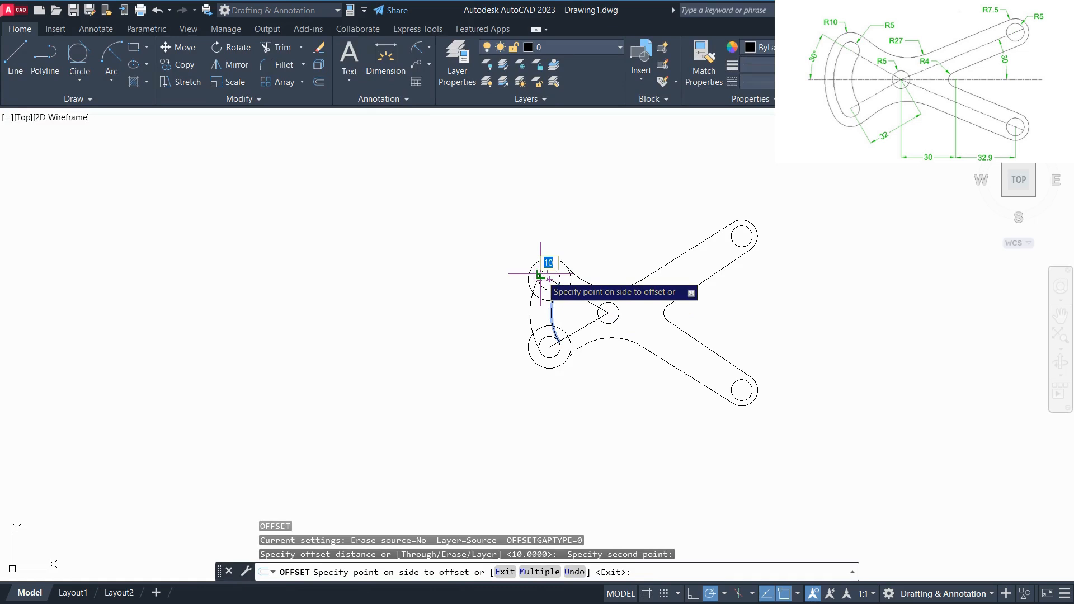
pyautogui.click(541, 273)
pyautogui.press('Return')
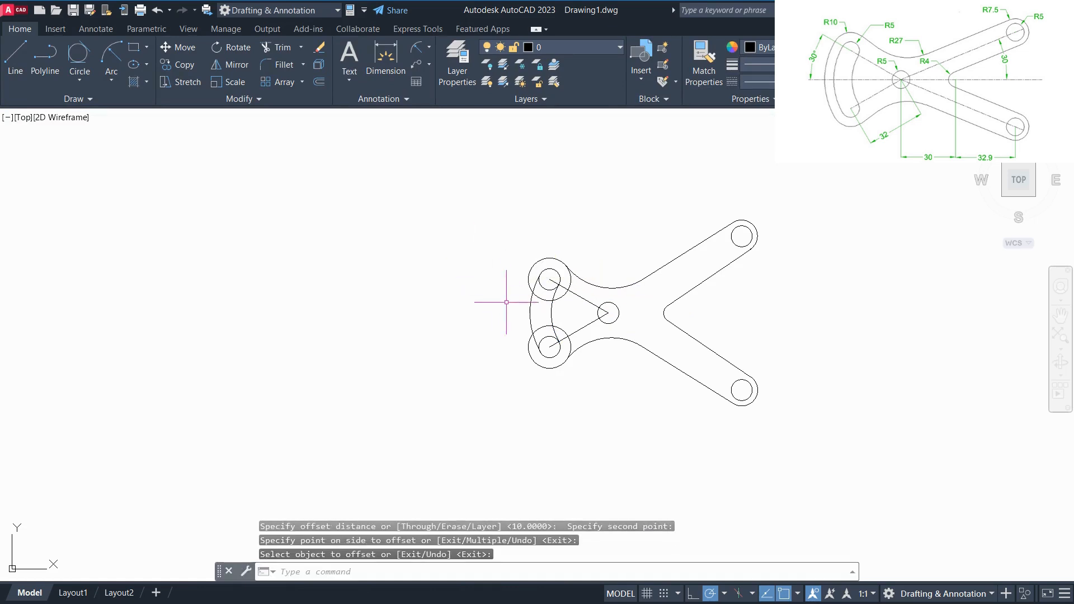
# Offset the slot's outer arc 5 units outward to the far side of the radius 10 circles.
pyautogui.click(529, 313)
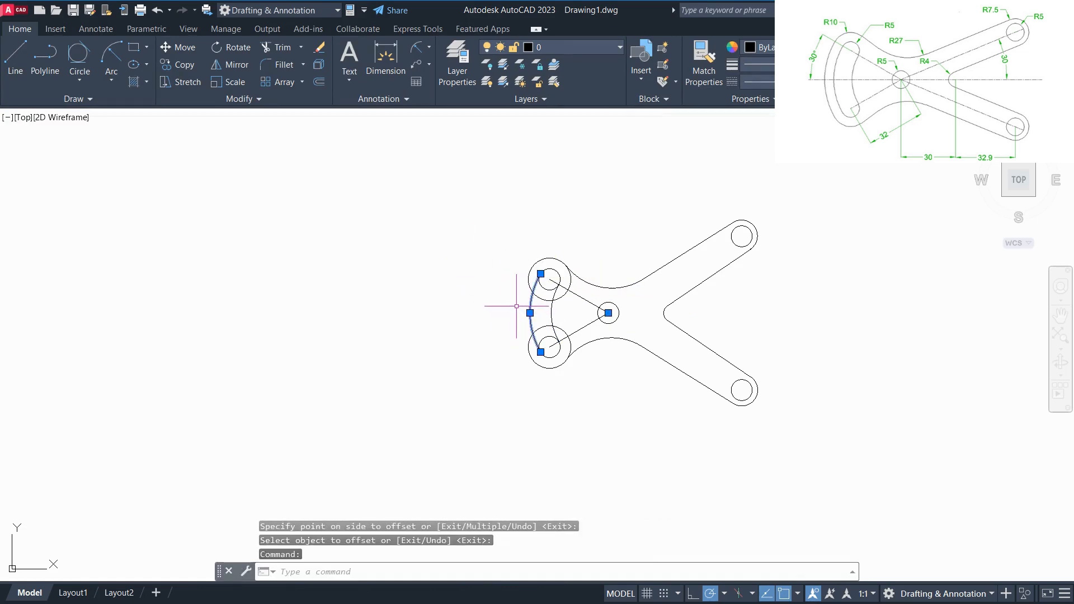
pyautogui.write('o')
pyautogui.press('Return')
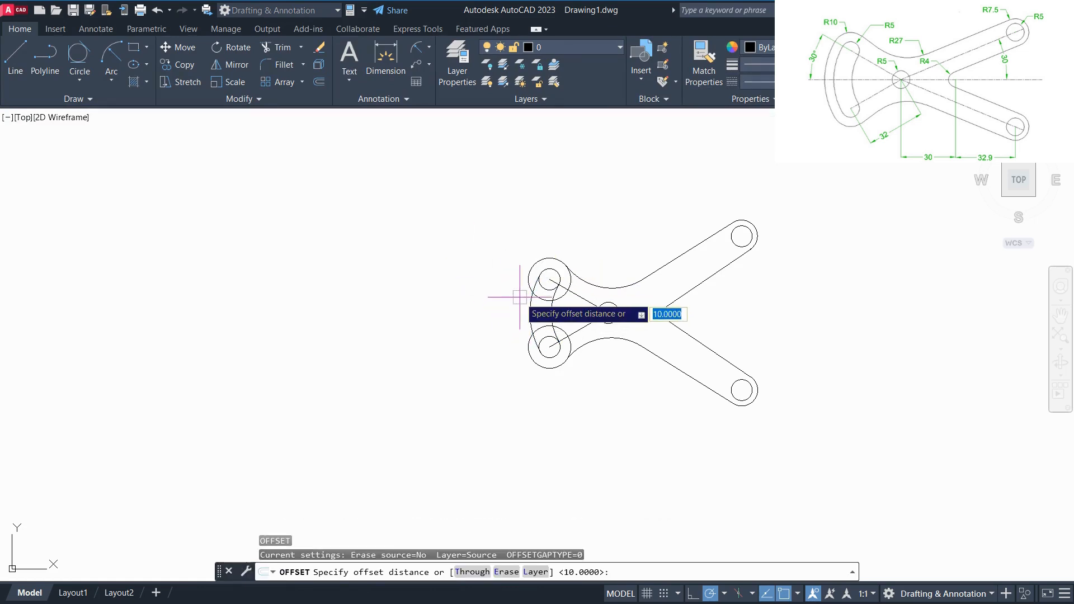
pyautogui.click(541, 274)
pyautogui.click(529, 260)
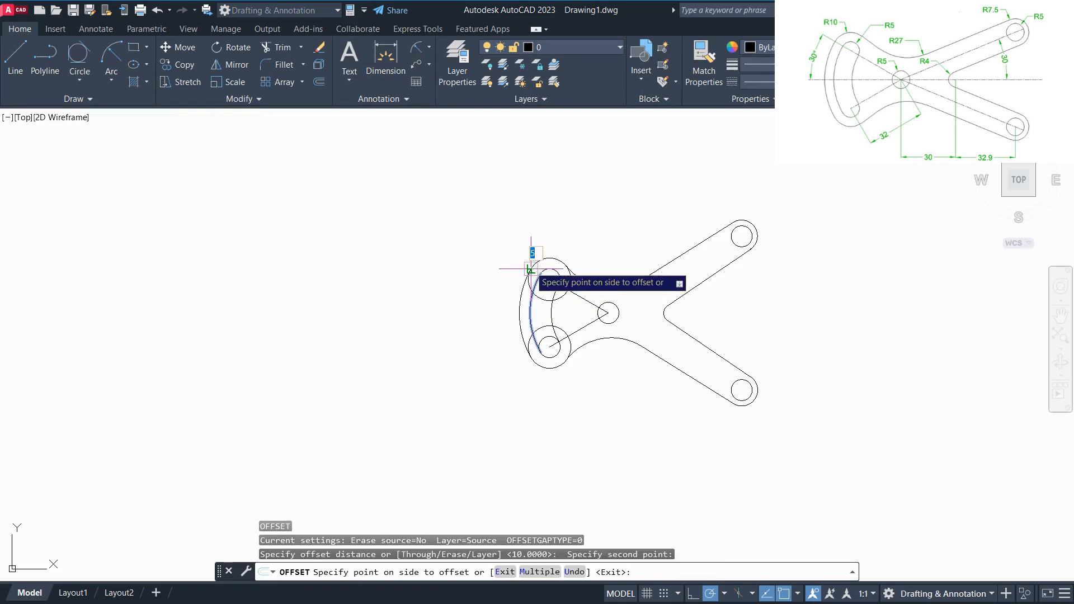
pyautogui.click(506, 266)
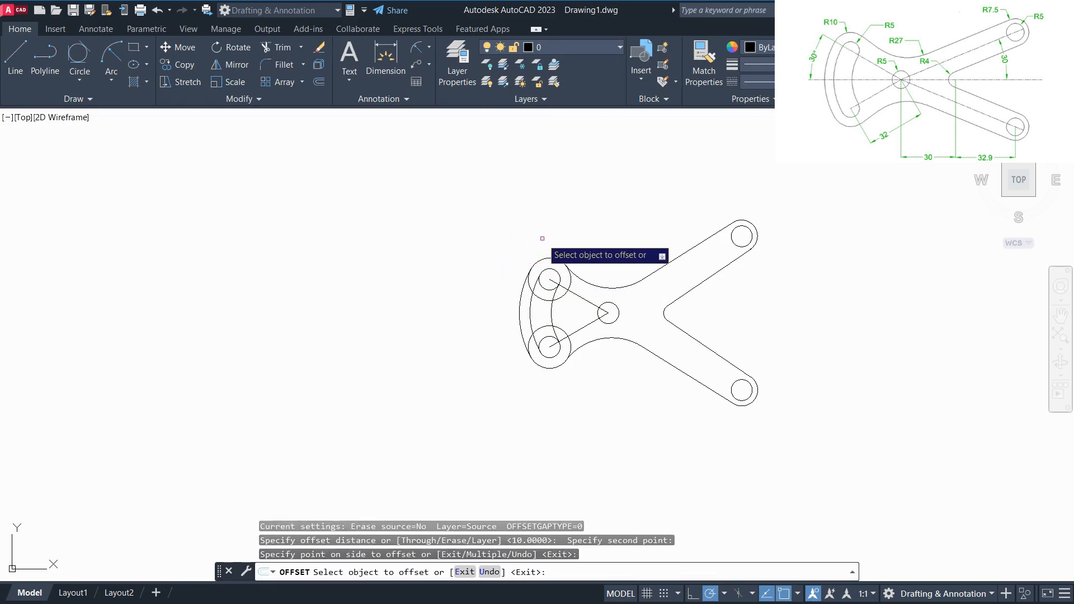
pyautogui.press('Return')
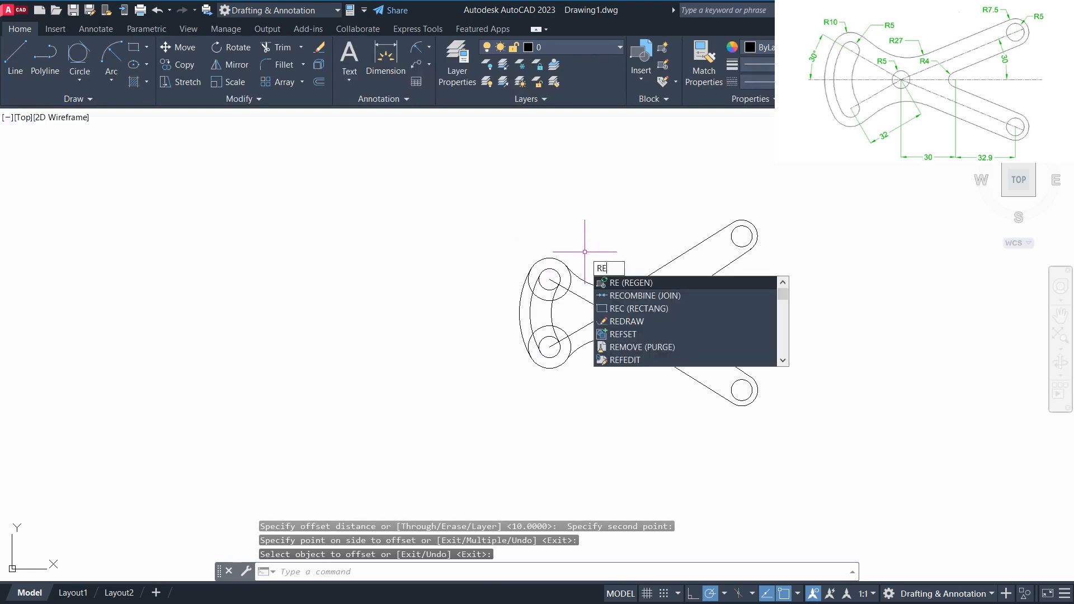
# Regenerate the drawing and trim the two construction lines between the central circle and the radius 10 circles.
pyautogui.press('Return')
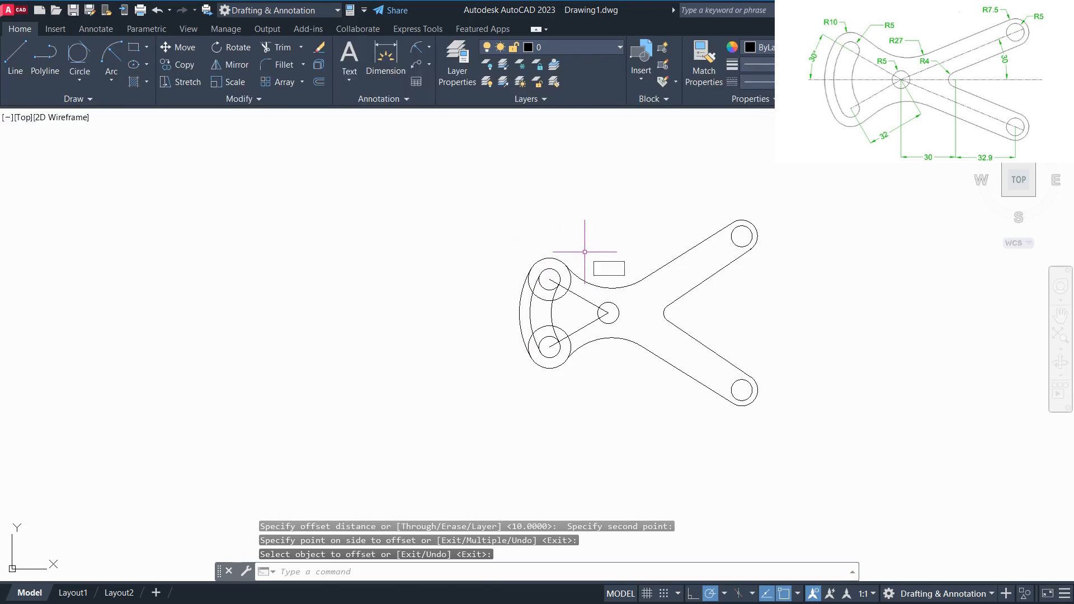
pyautogui.write('tr')
pyautogui.press('Return')
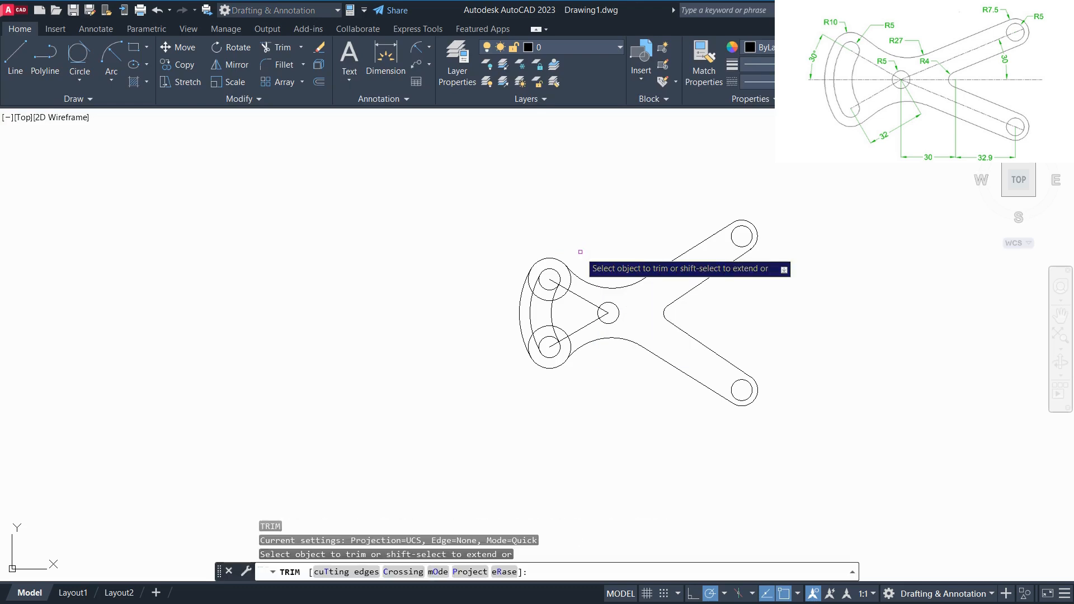
pyautogui.scroll(2, 644, 312)
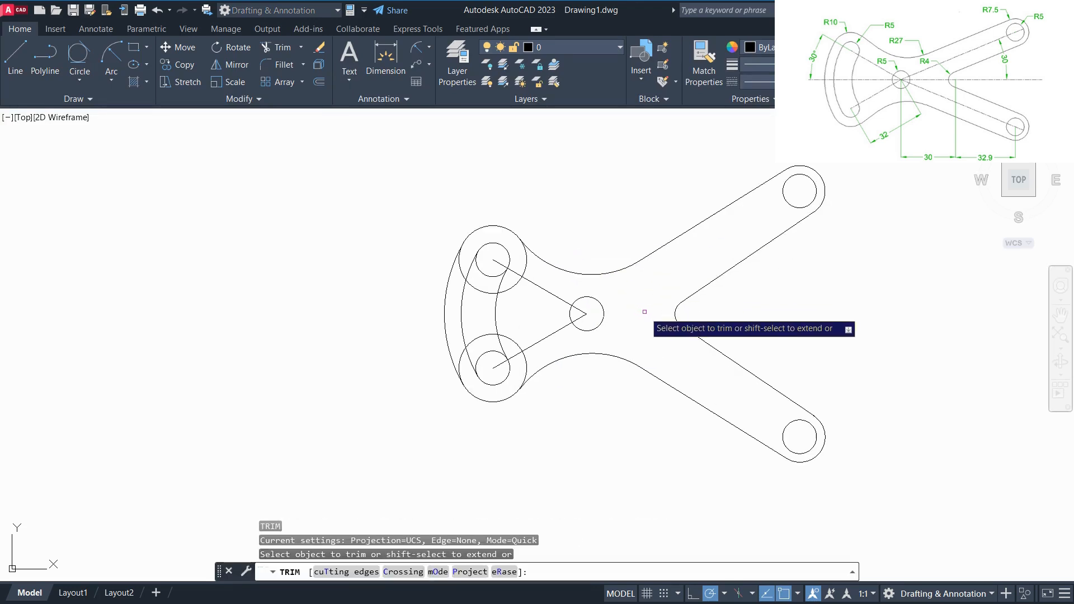
pyautogui.scroll(2, 644, 311)
pyautogui.moveTo(511, 255); pyautogui.dragTo(517, 385)
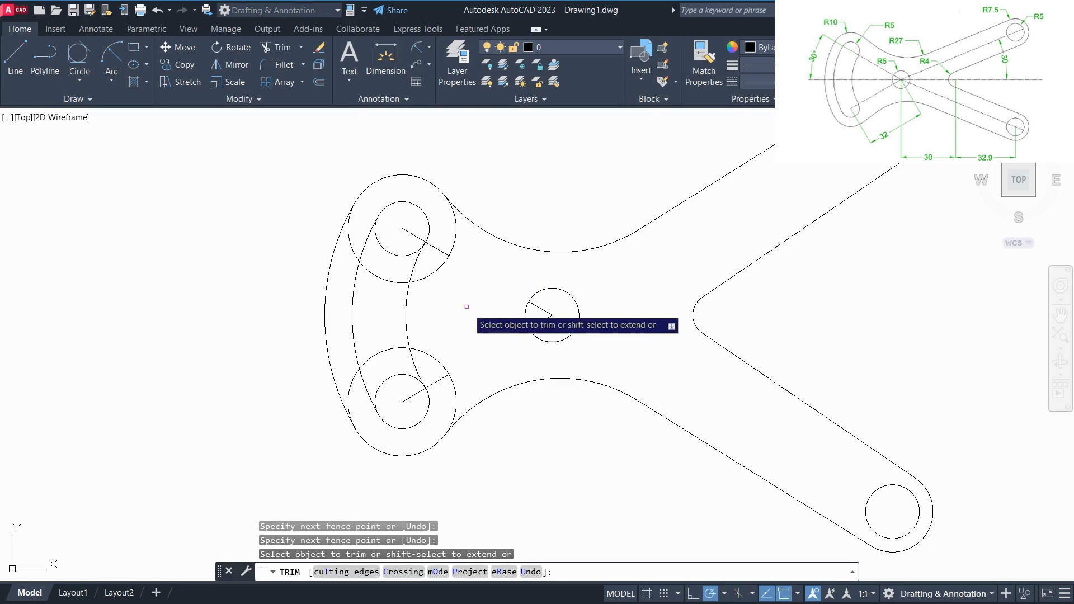
# Trim the radius 5 and radius 10 circle arcs and line remnants inside the curved end, leaving only the slot and the outer profile.
pyautogui.moveTo(411, 227); pyautogui.dragTo(382, 275)
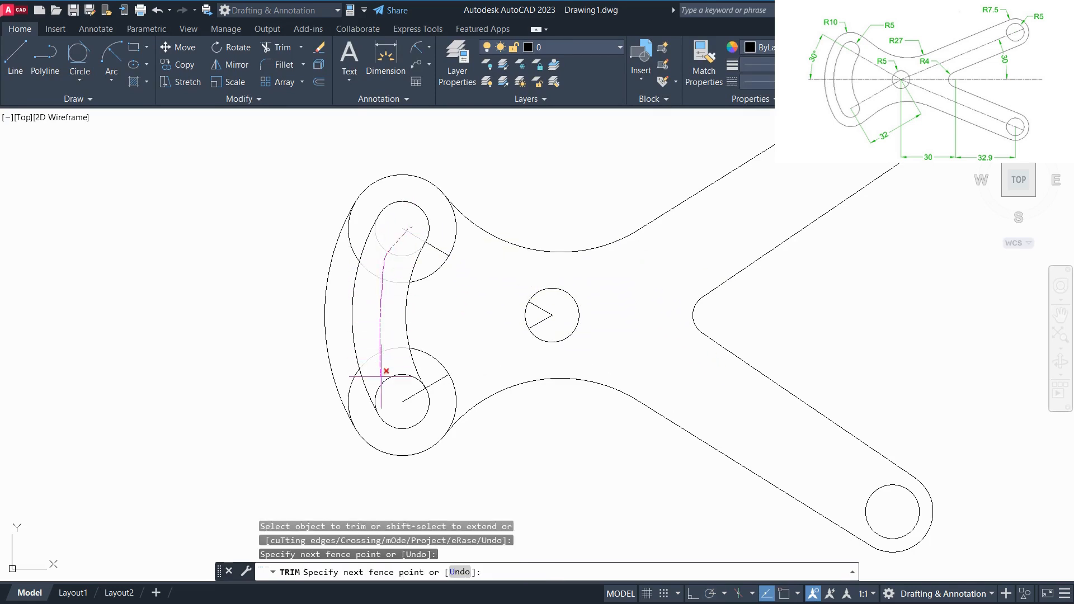
pyautogui.moveTo(408, 396); pyautogui.dragTo(405, 382)
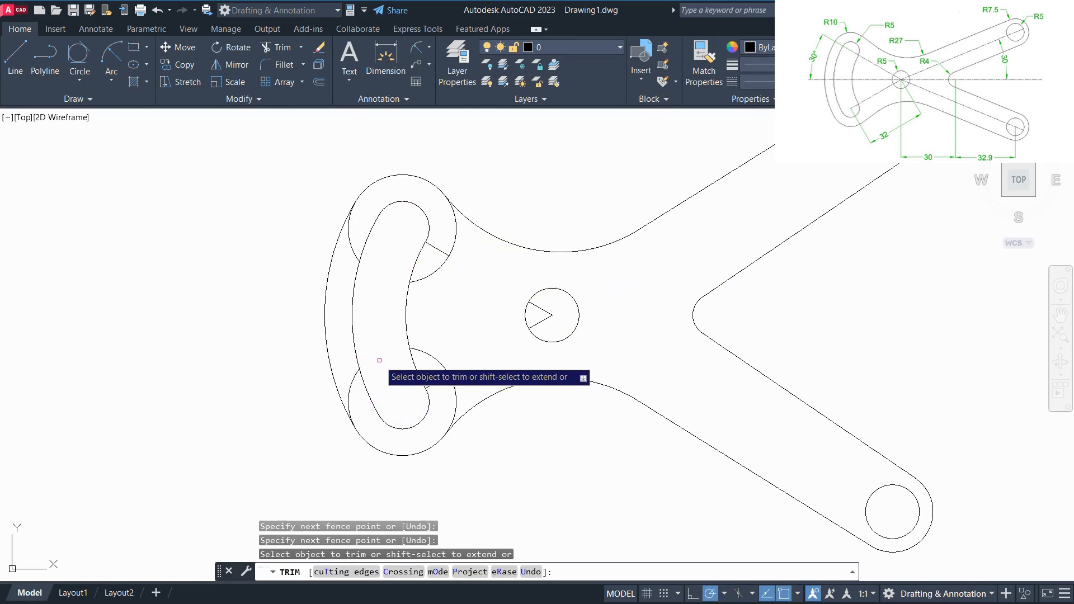
pyautogui.moveTo(369, 358); pyautogui.dragTo(403, 336, button='middle')
pyautogui.click(384, 221)
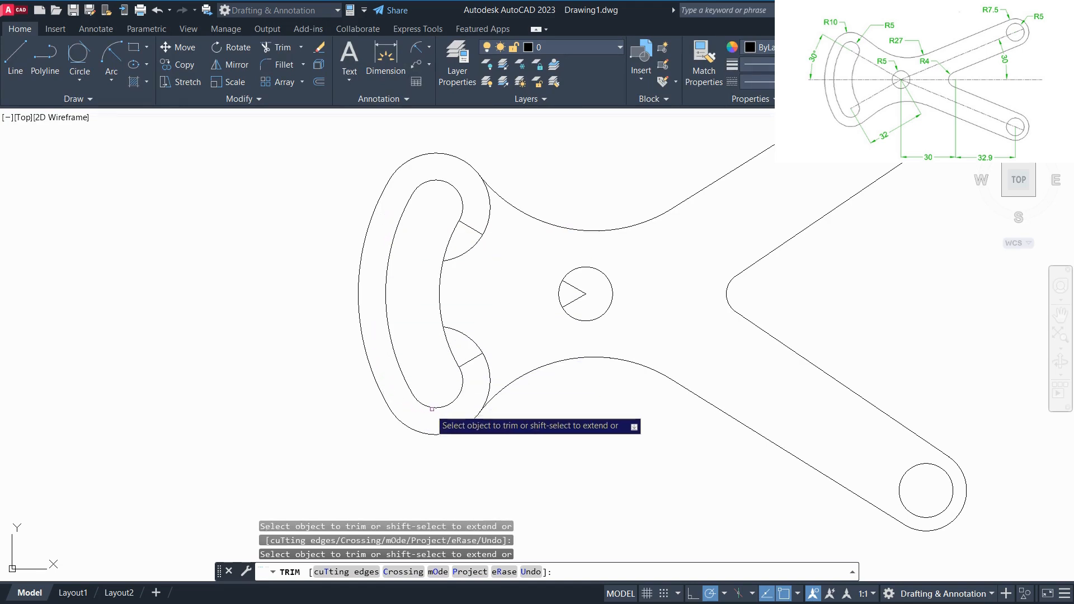
pyautogui.moveTo(473, 391)
pyautogui.mouseDown()
pyautogui.moveTo(504, 360)
pyautogui.moveTo(472, 364)
pyautogui.moveTo(478, 312)
pyautogui.mouseUp()
pyautogui.moveTo(480, 218); pyautogui.dragTo(481, 232)
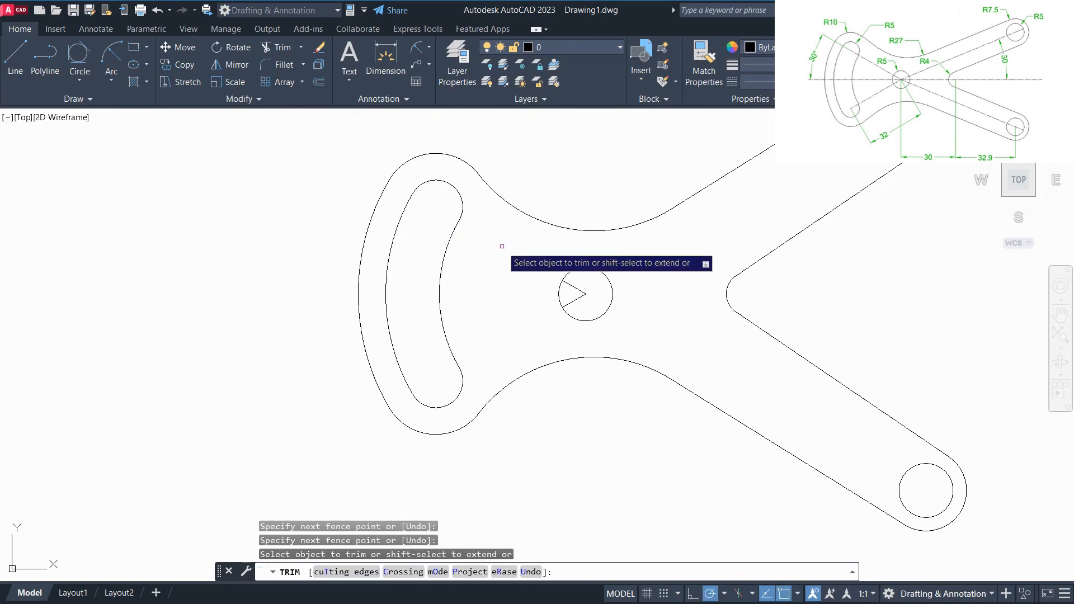
# Trim the remaining construction line pieces inside the central circle and end the Trim command.
pyautogui.scroll(-2, 504, 248)
pyautogui.click(548, 278)
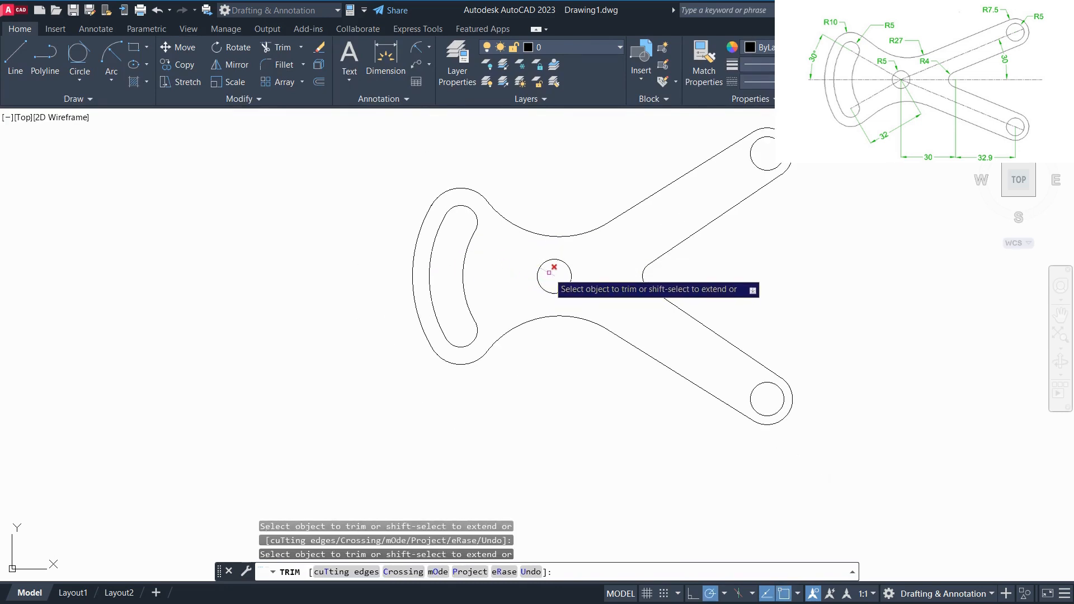
pyautogui.scroll(-2, 613, 249)
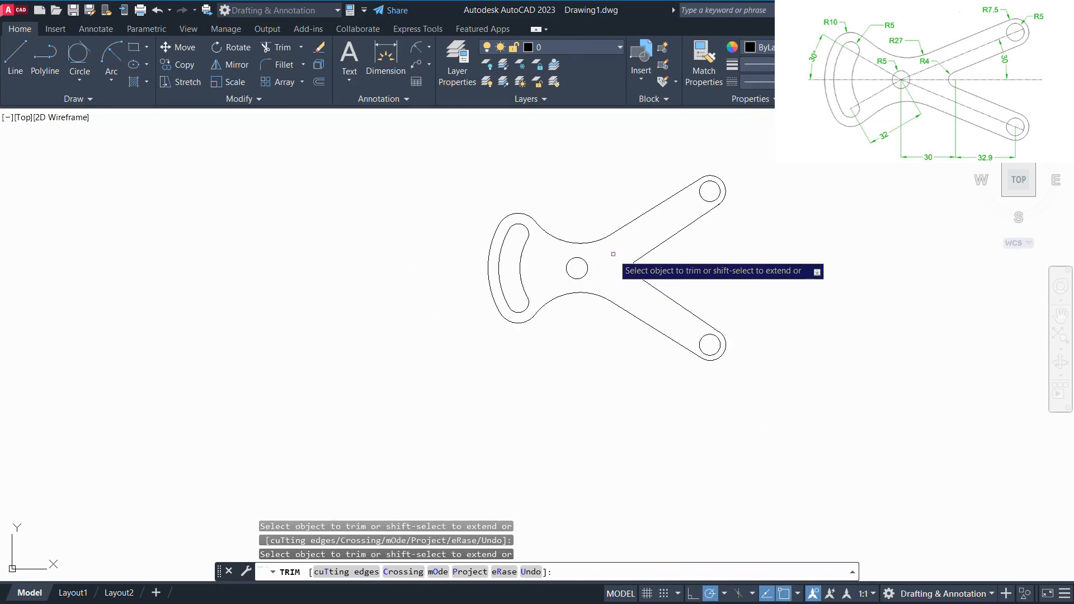
pyautogui.moveTo(733, 250)
pyautogui.mouseDown(button='middle')
pyautogui.moveTo(596, 295)
pyautogui.moveTo(691, 305)
pyautogui.mouseUp(button='middle')
pyautogui.scroll(3, 597, 294)
pyautogui.rightClick(729, 297)
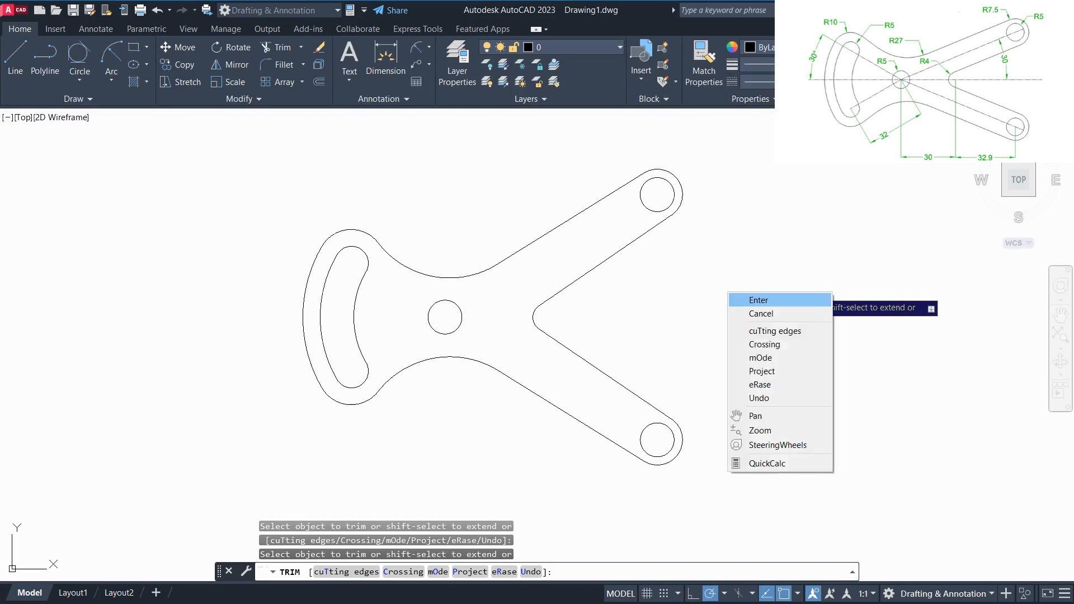
pyautogui.click(752, 300)
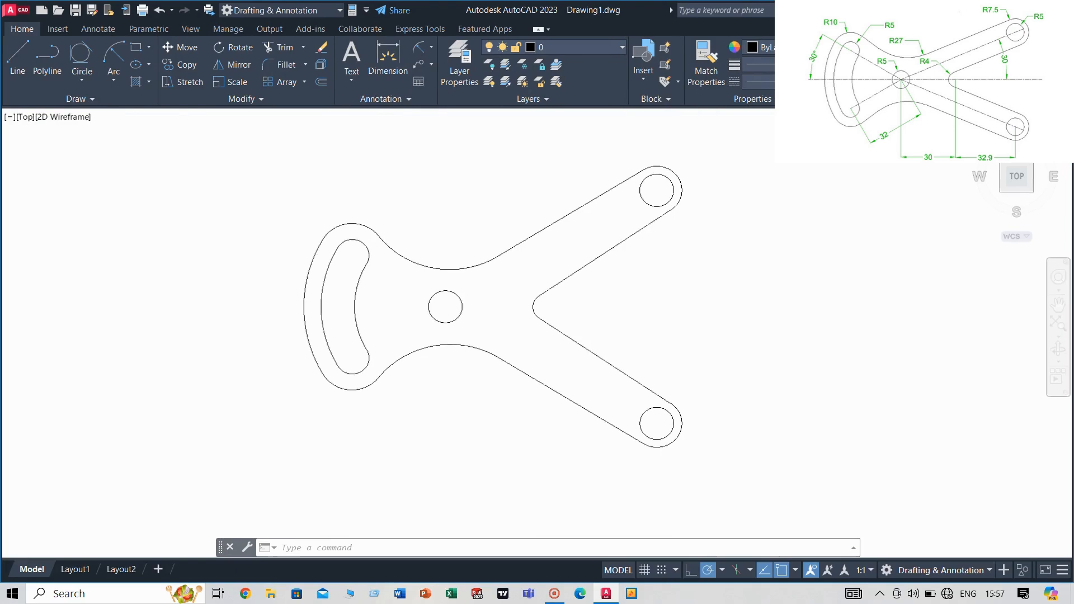
# Turn on the clean screen display and examine the finished link profile up close.
pyautogui.hotkey('ctrl', '0')
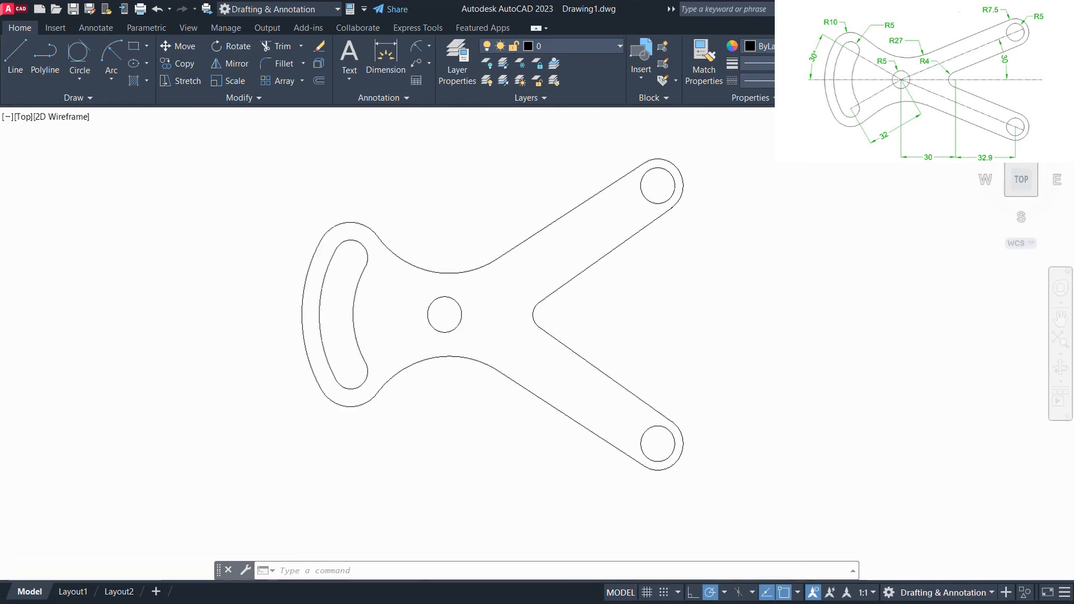
pyautogui.scroll(4, 681, 334)
pyautogui.scroll(-2, 682, 331)
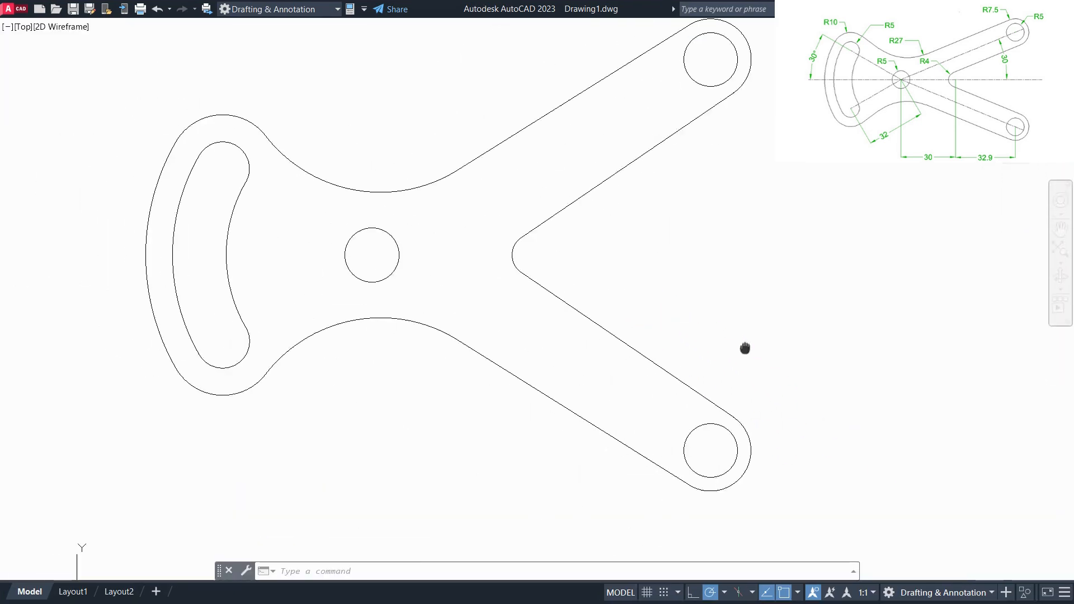
pyautogui.moveTo(743, 342)
pyautogui.mouseDown(button='middle')
pyautogui.moveTo(788, 375)
pyautogui.moveTo(796, 369)
pyautogui.mouseUp(button='middle')
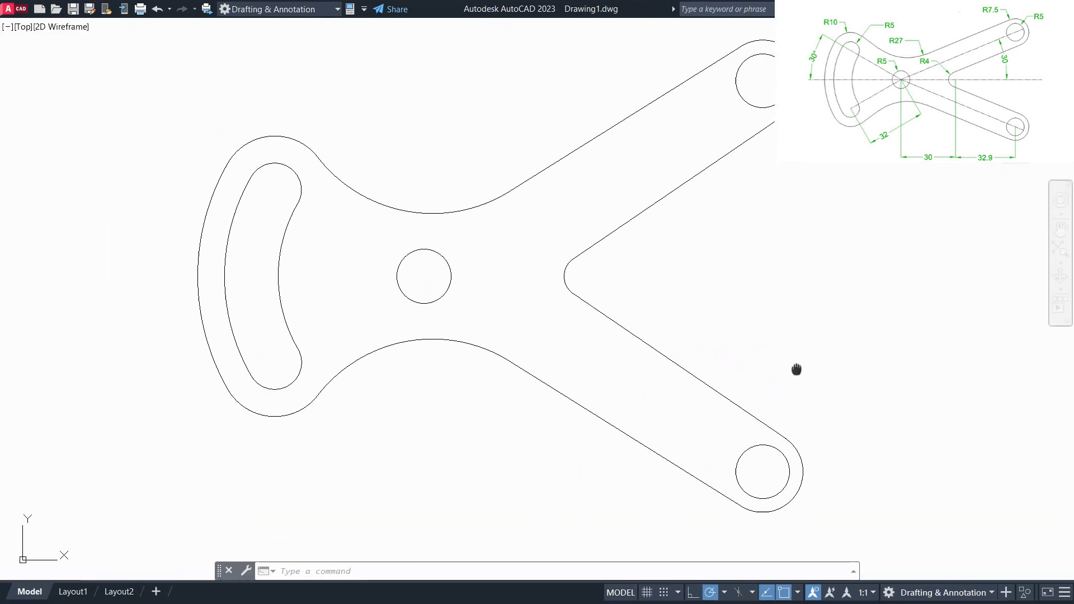